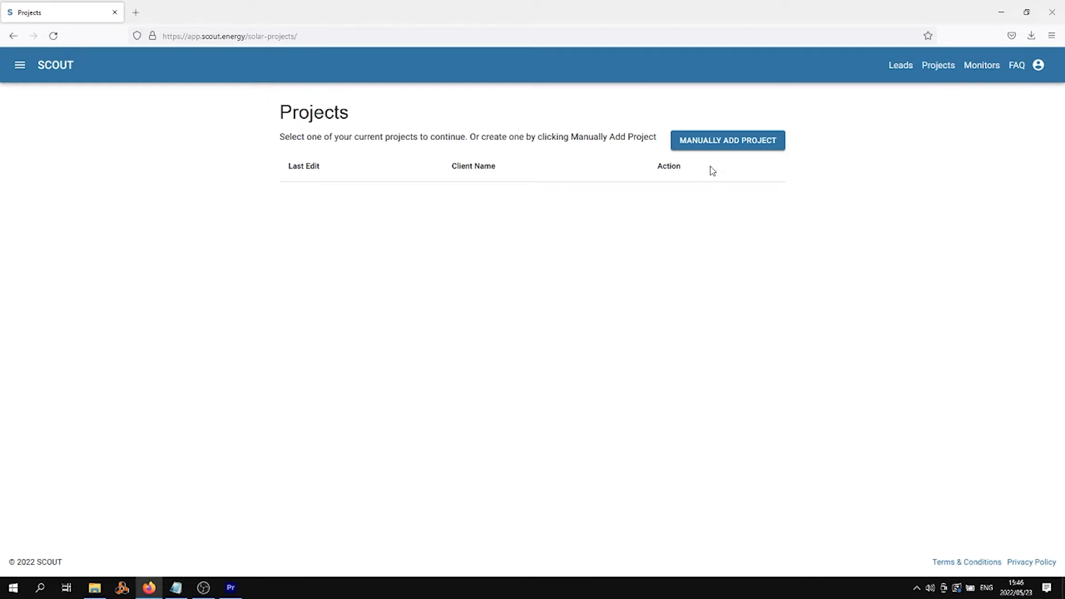
Step: Manually add a new project, which appears with client name Unknown
{"action": "left_click", "coordinate": [717, 145]}
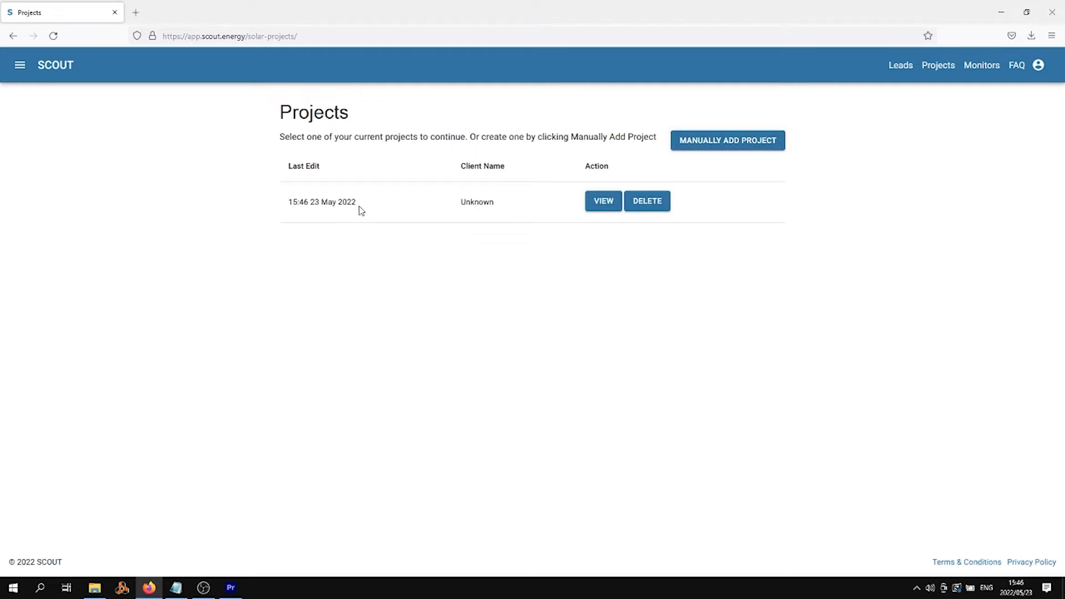
Step: Open the new project, assign the DEMO monitor, and bring up the start date calendar
{"action": "left_click", "coordinate": [606, 205]}
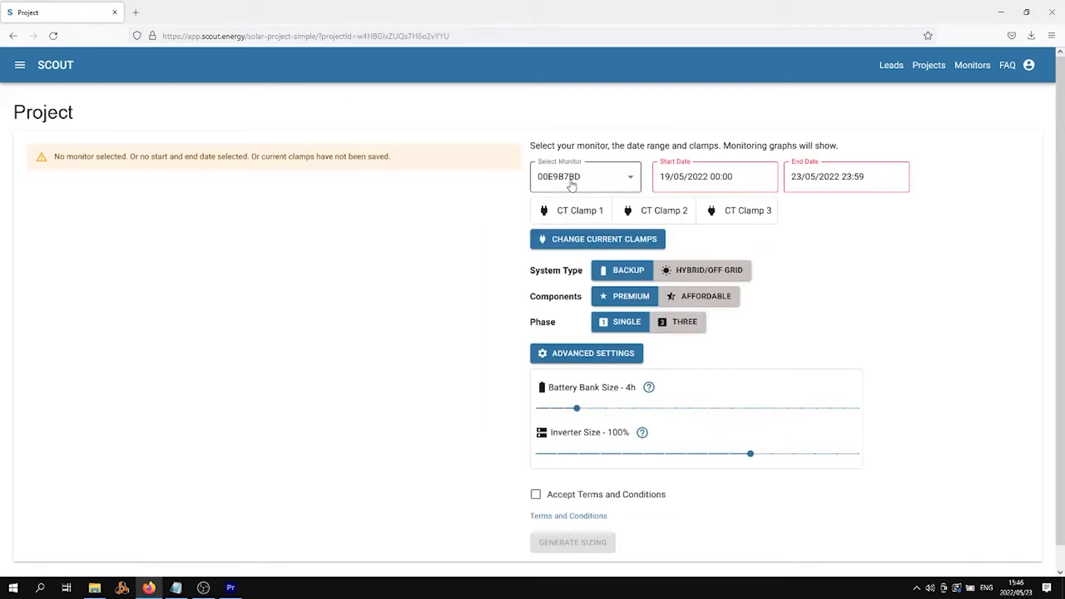
{"action": "left_click", "coordinate": [628, 181]}
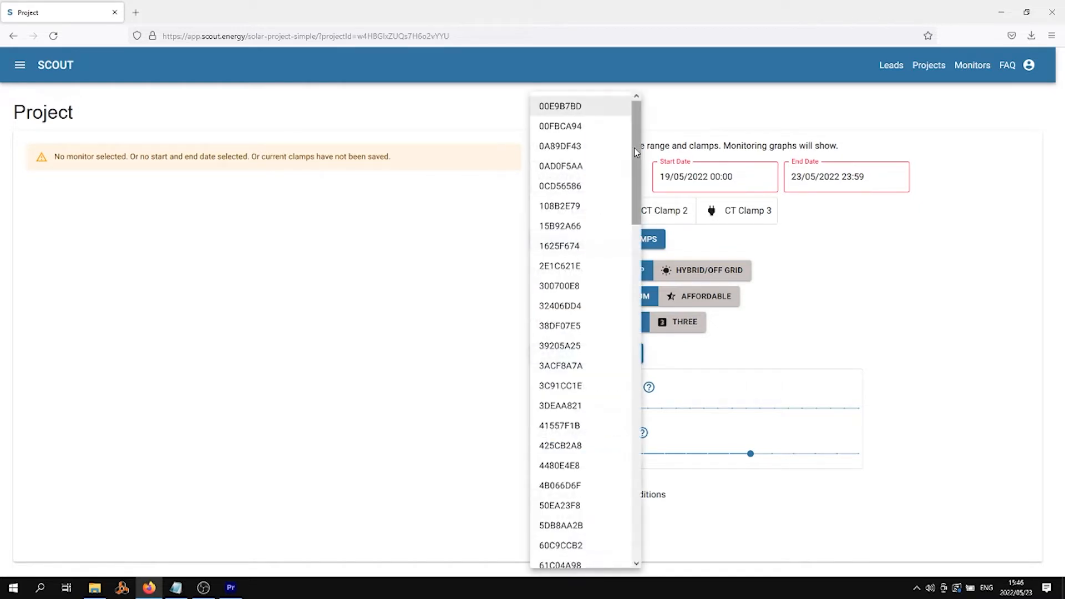
{"action": "scroll", "coordinate": [618, 457], "scroll_direction": "down", "scroll_amount": 15}
{"action": "scroll", "coordinate": [618, 457], "scroll_direction": "up", "scroll_amount": 3}
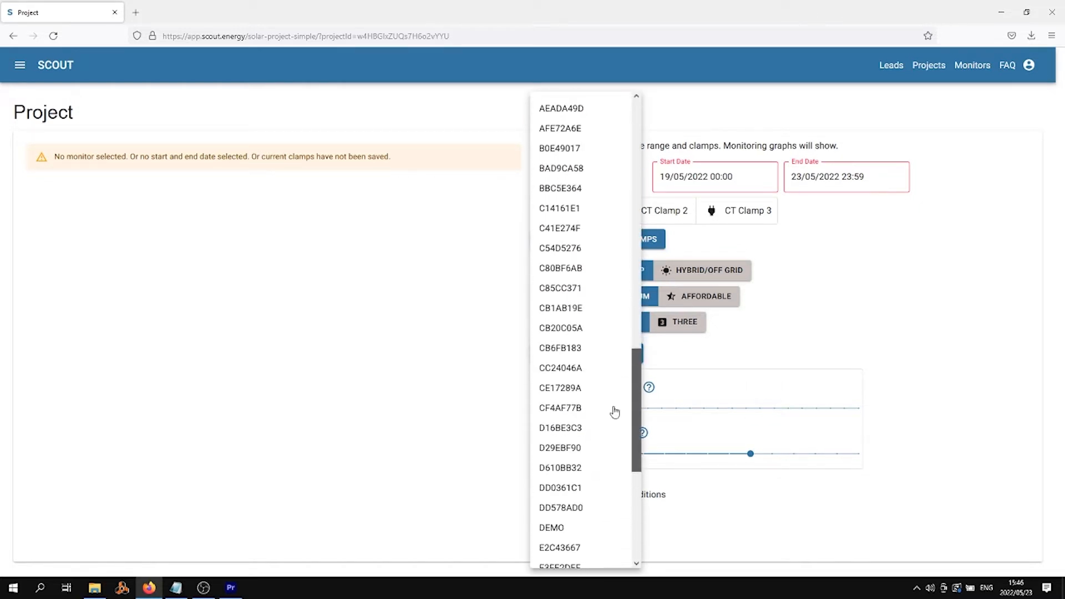
{"action": "left_click", "coordinate": [552, 530]}
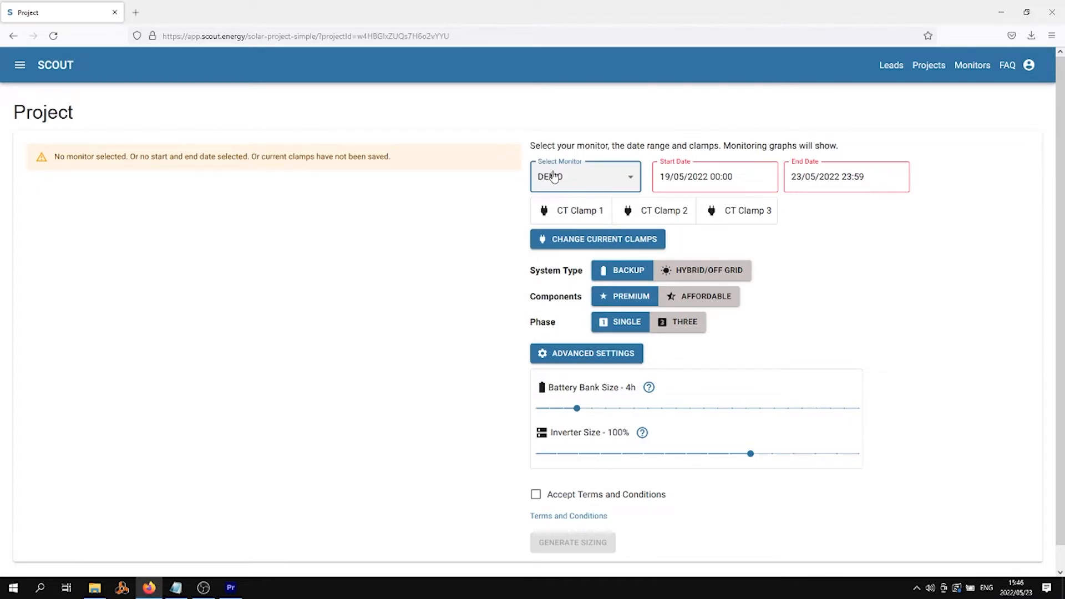
{"action": "left_click", "coordinate": [745, 178]}
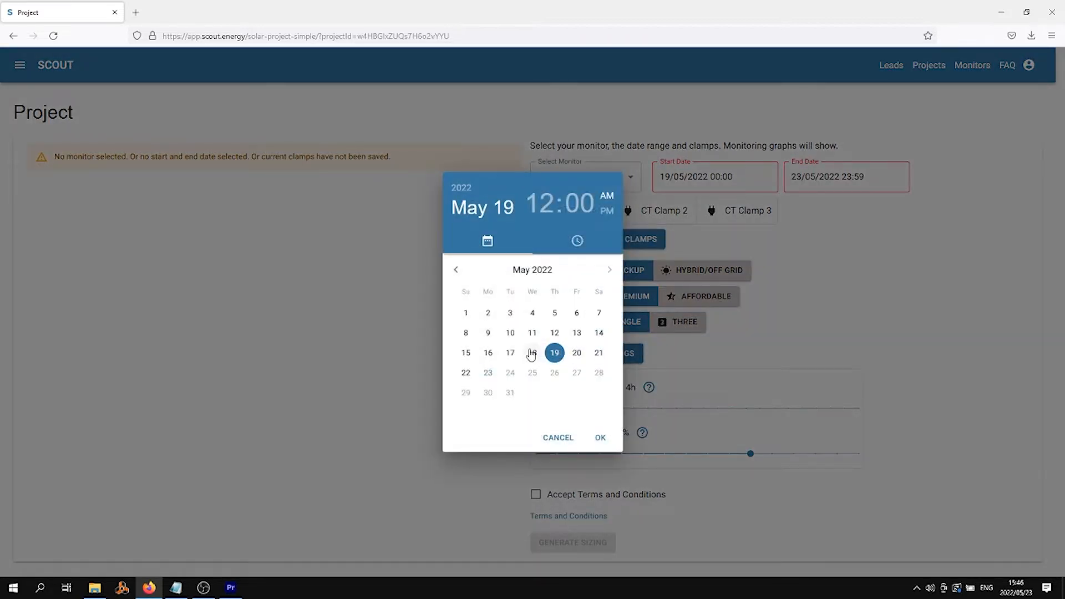
Step: Set the monitoring start to 1 May 2022 at 06:00
{"action": "left_click", "coordinate": [468, 314]}
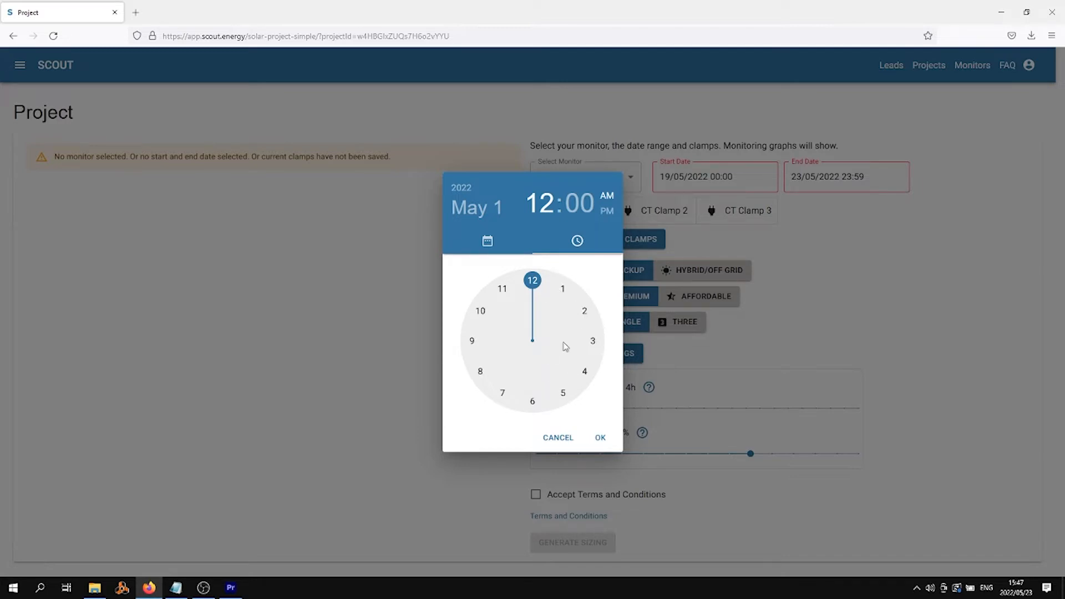
{"action": "left_click", "coordinate": [532, 403]}
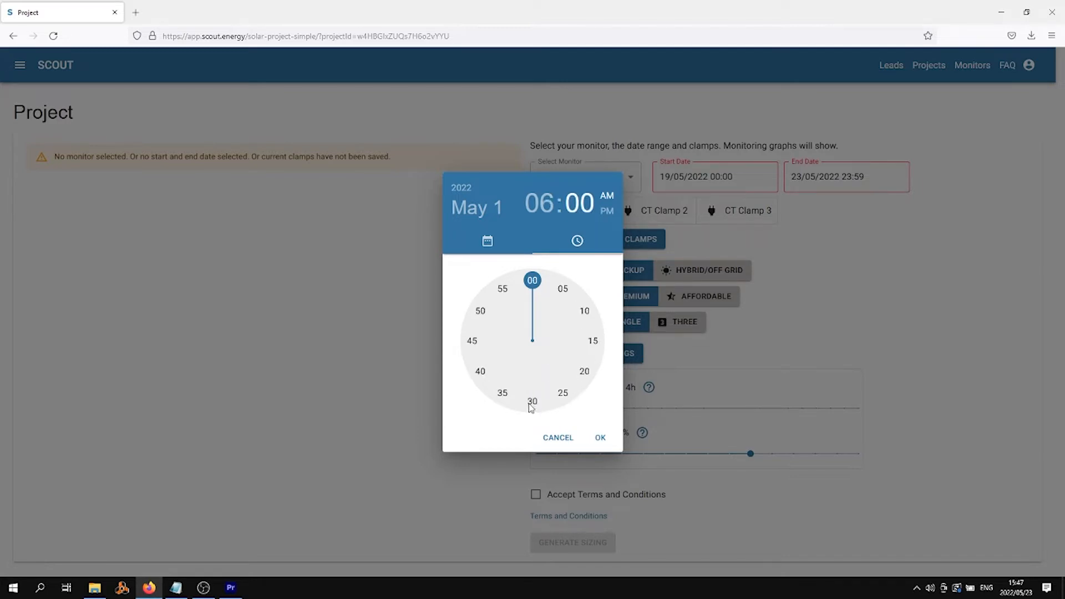
{"action": "left_click", "coordinate": [601, 438]}
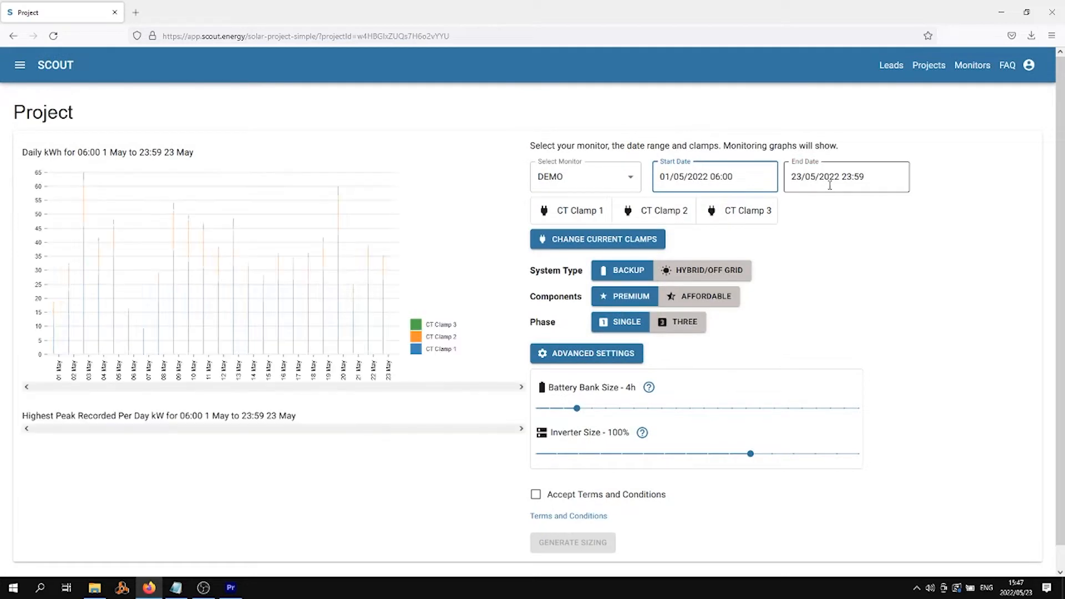
Step: Set the monitoring end to 15 May 2022 at 23:00
{"action": "left_click", "coordinate": [829, 174]}
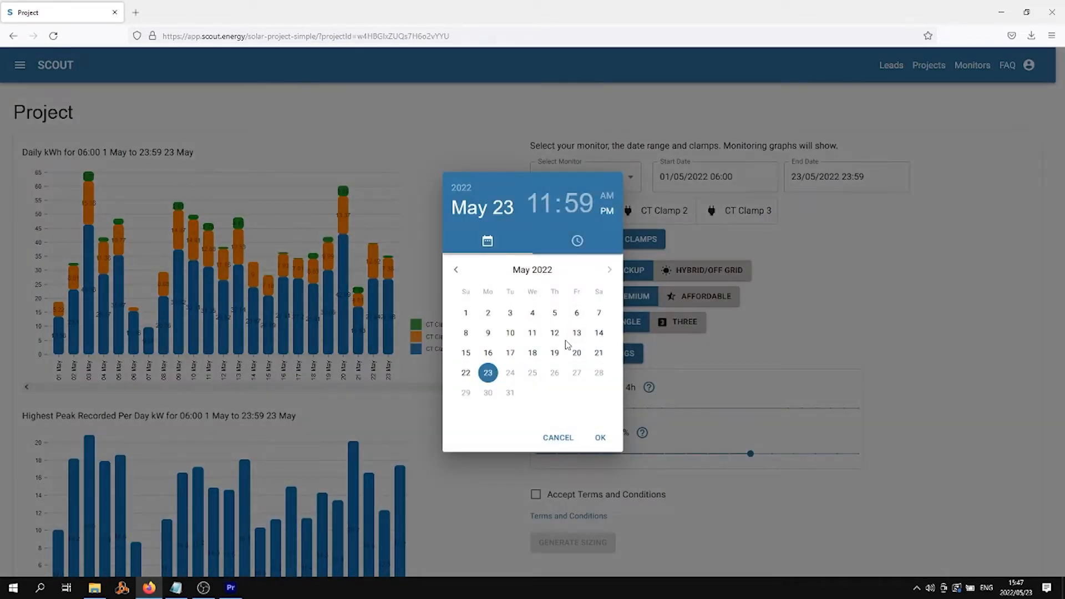
{"action": "left_click", "coordinate": [467, 355]}
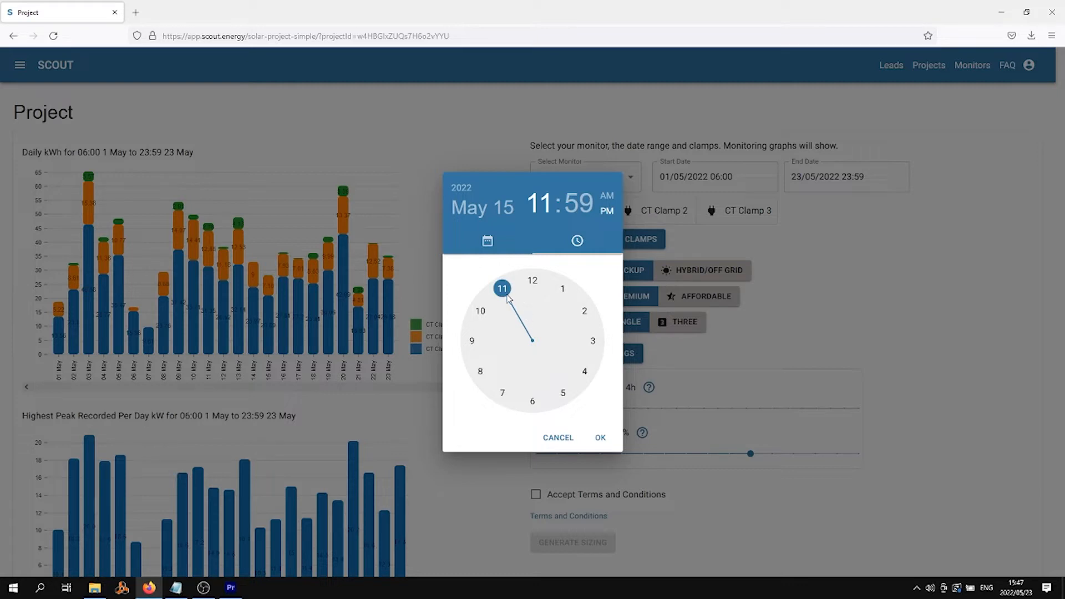
{"action": "left_click", "coordinate": [574, 204]}
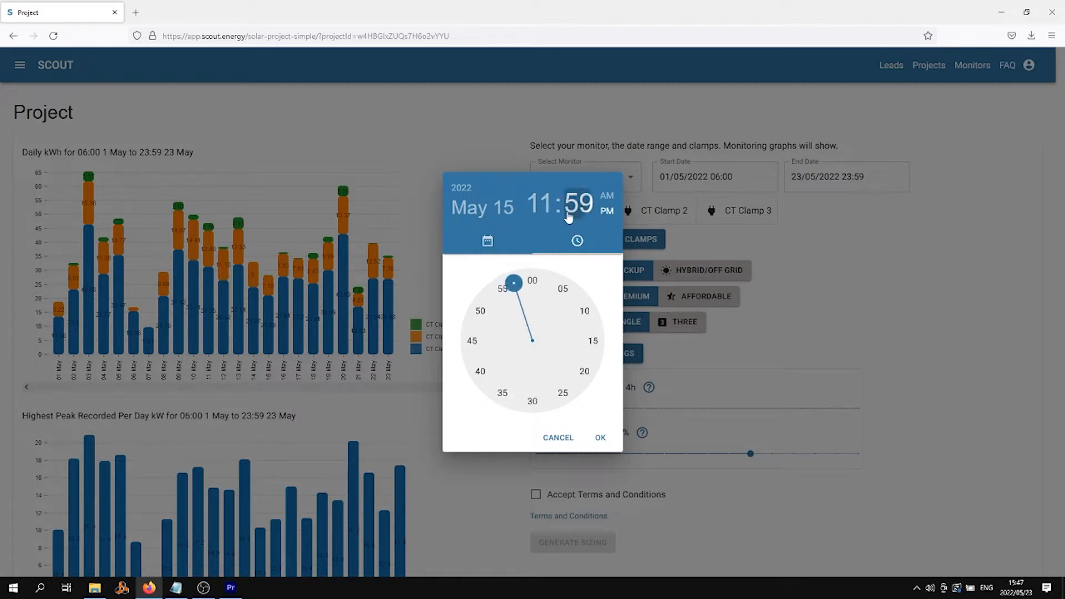
{"action": "left_click", "coordinate": [526, 280]}
{"action": "left_click", "coordinate": [601, 437]}
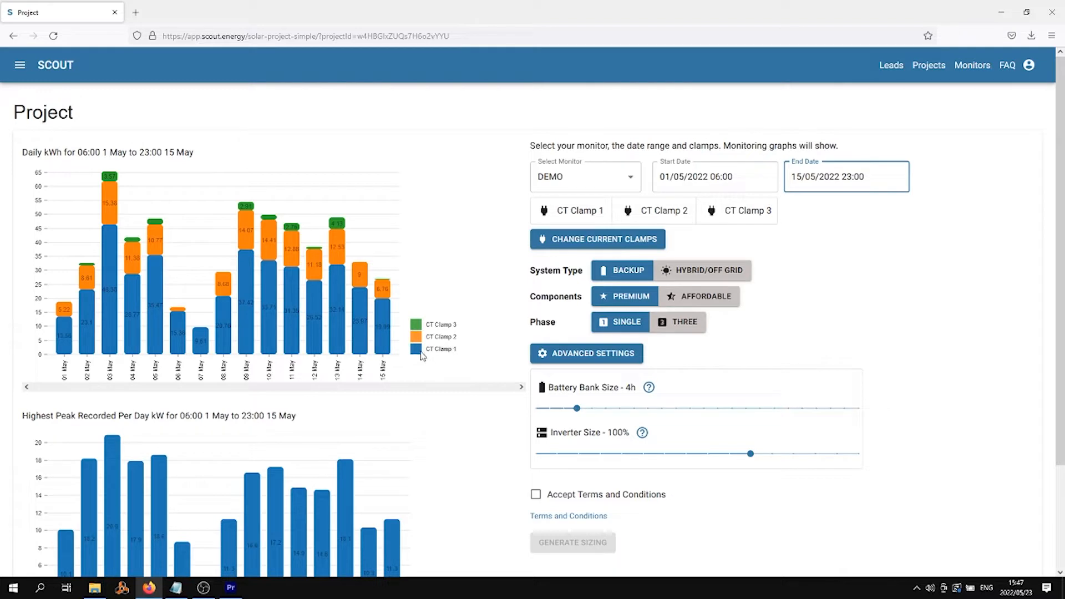
Step: Relabel clamps CT 1, CT 2 and CT 3 as Mains, Geyser and Stove, and save
{"action": "left_click", "coordinate": [602, 242]}
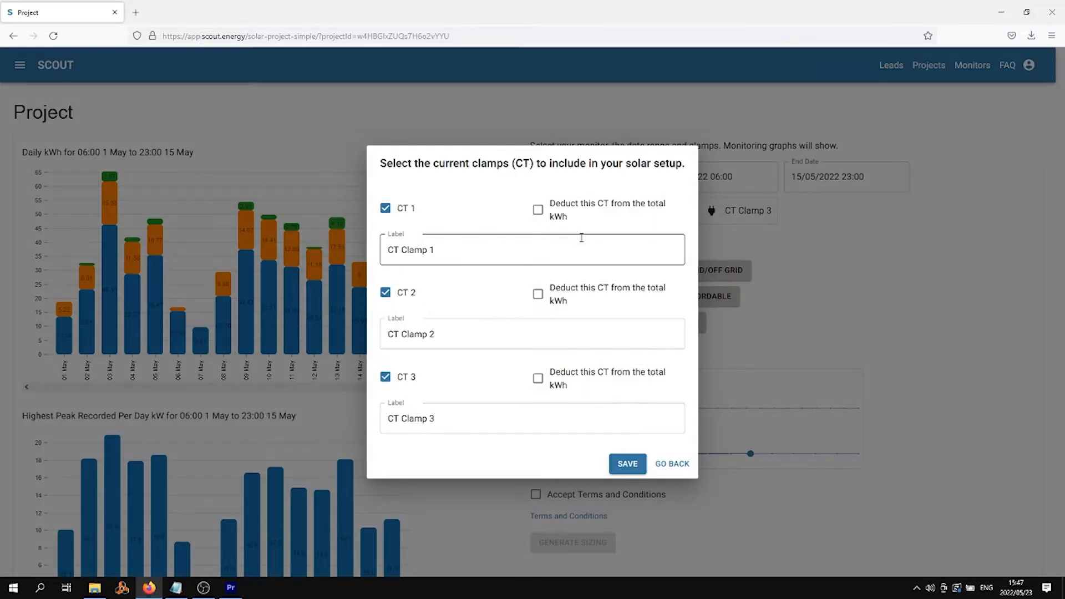
{"action": "left_click_drag", "start_coordinate": [468, 244], "coordinate": [350, 246]}
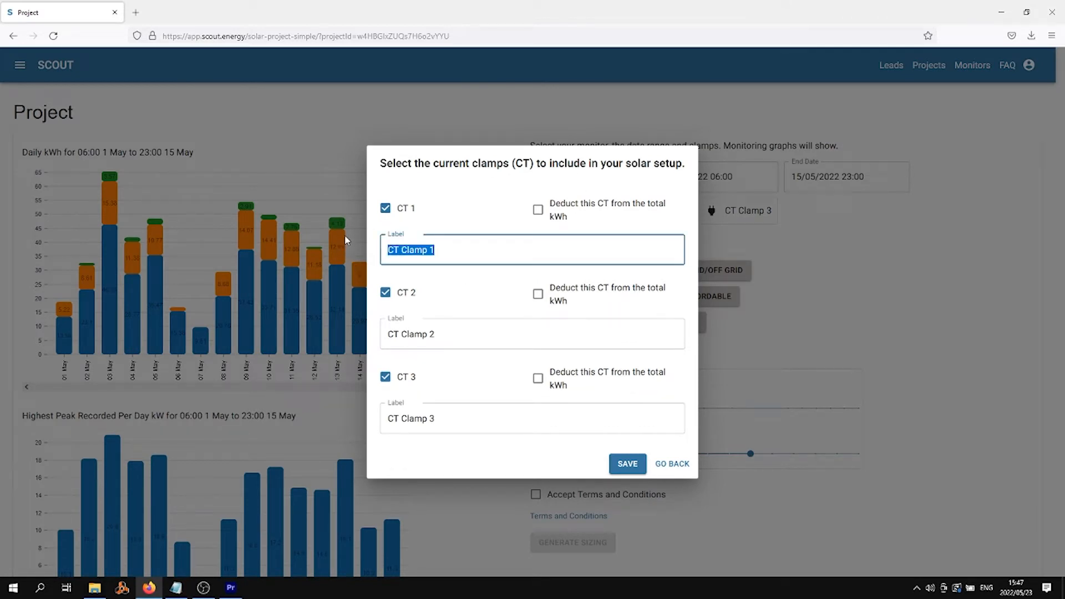
{"action": "type", "text": "Mains"}
{"action": "left_click_drag", "start_coordinate": [478, 333], "coordinate": [339, 340]}
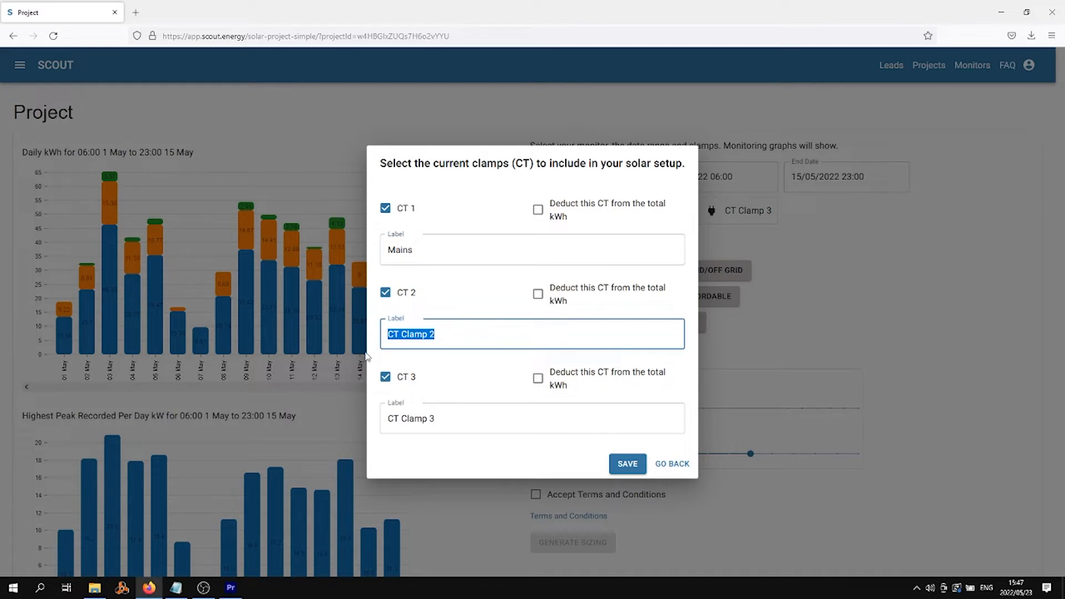
{"action": "type", "text": "Geyser"}
{"action": "left_click_drag", "start_coordinate": [435, 419], "coordinate": [361, 442]}
{"action": "type", "text": "Stove"}
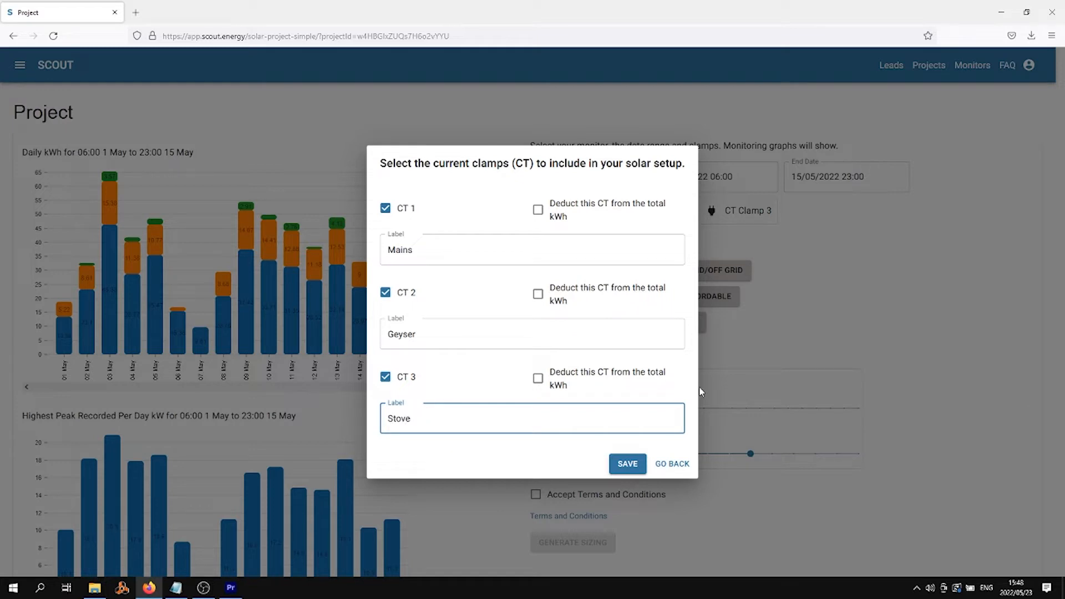
{"action": "left_click", "coordinate": [627, 464]}
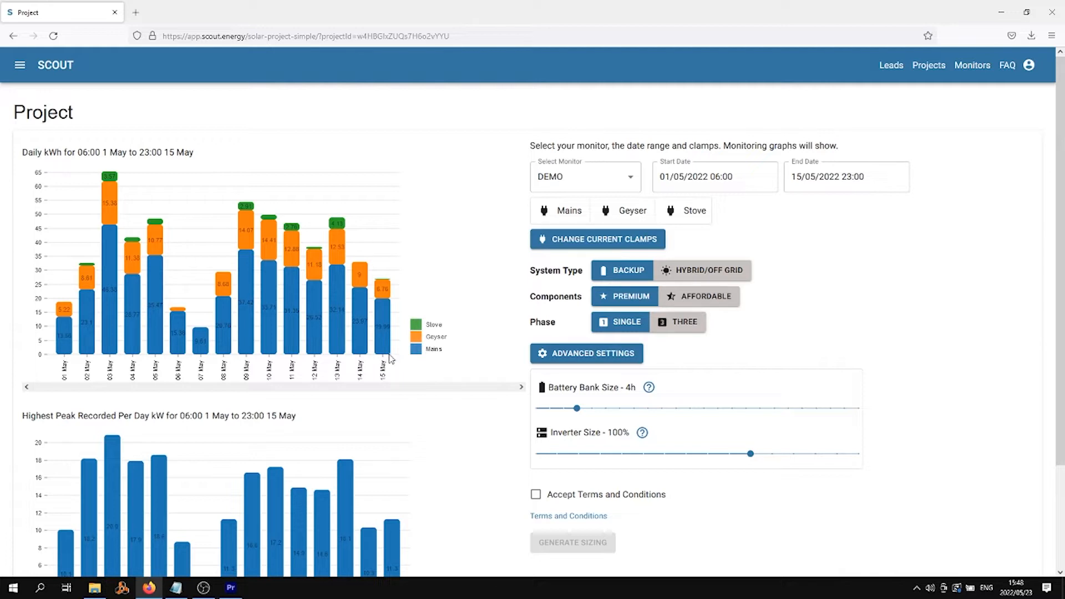
{"action": "mouse_move", "coordinate": [391, 358]}
Step: Tick 'Deduct this CT from the total kWh' for the Geyser and Stove clamps and save
{"action": "left_click", "coordinate": [563, 238]}
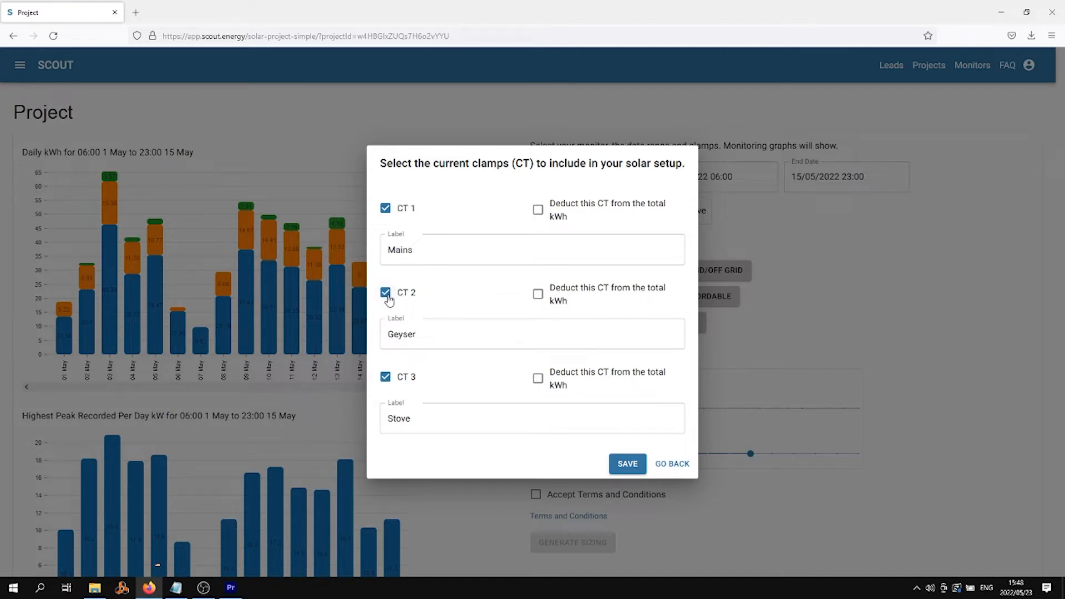
{"action": "left_click", "coordinate": [538, 295]}
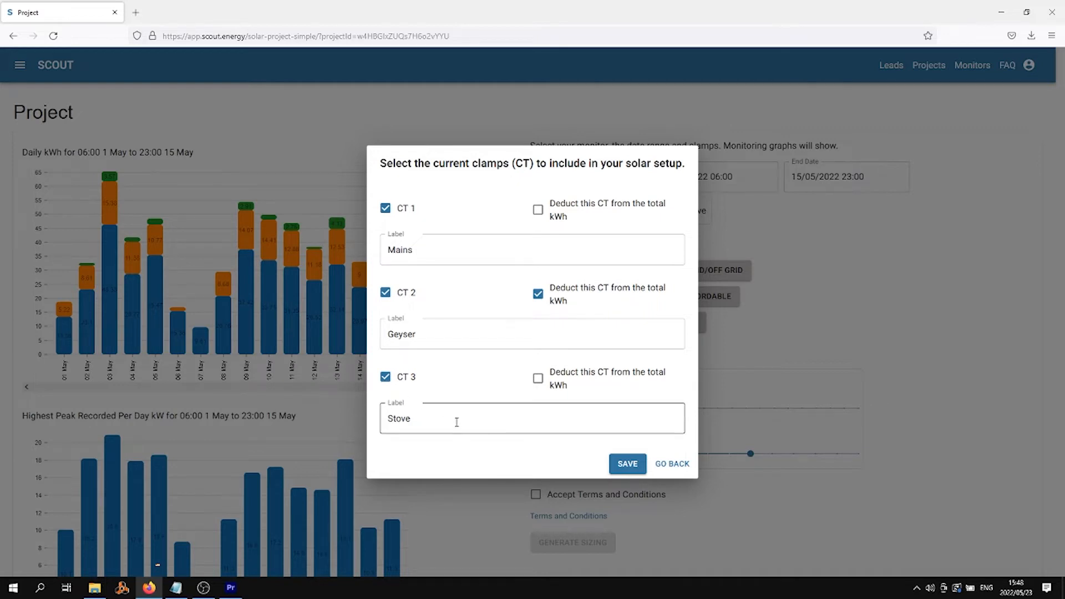
{"action": "left_click", "coordinate": [538, 378]}
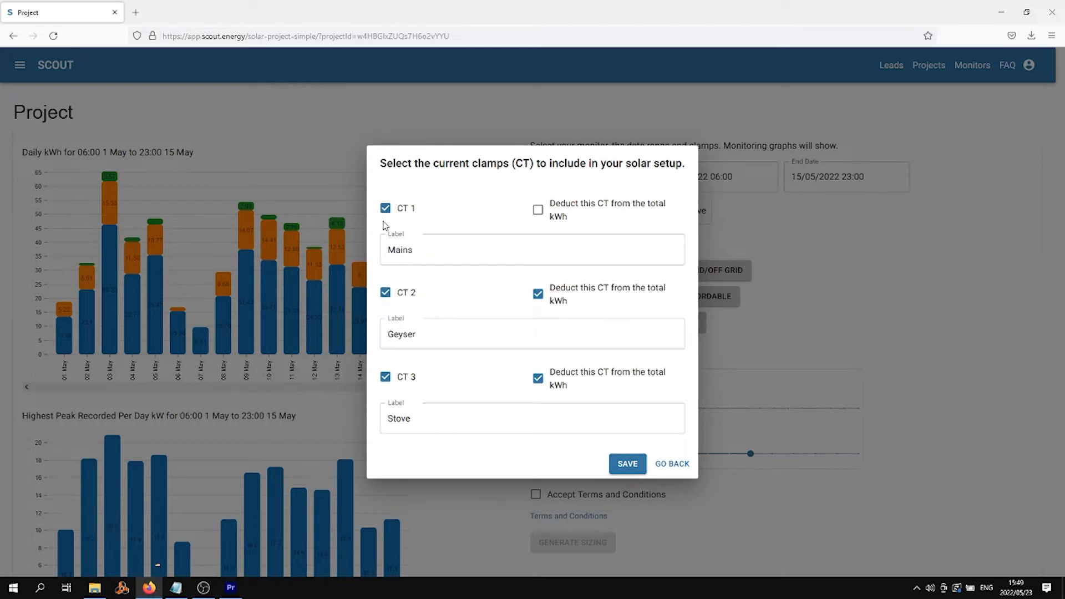
{"action": "left_click", "coordinate": [385, 292]}
{"action": "left_click", "coordinate": [385, 377]}
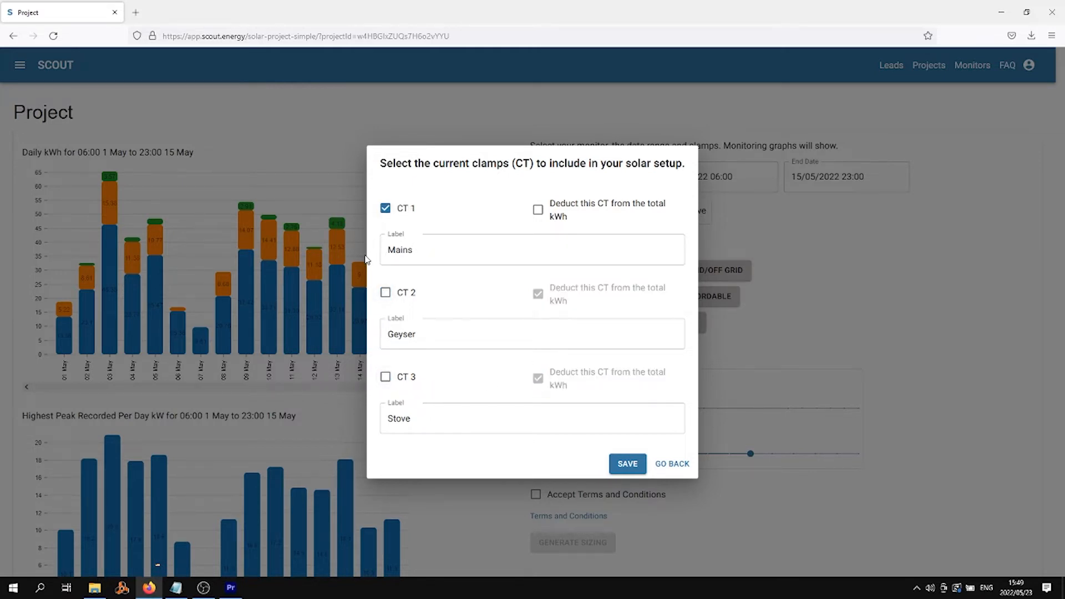
{"action": "left_click", "coordinate": [385, 292]}
{"action": "left_click", "coordinate": [386, 377]}
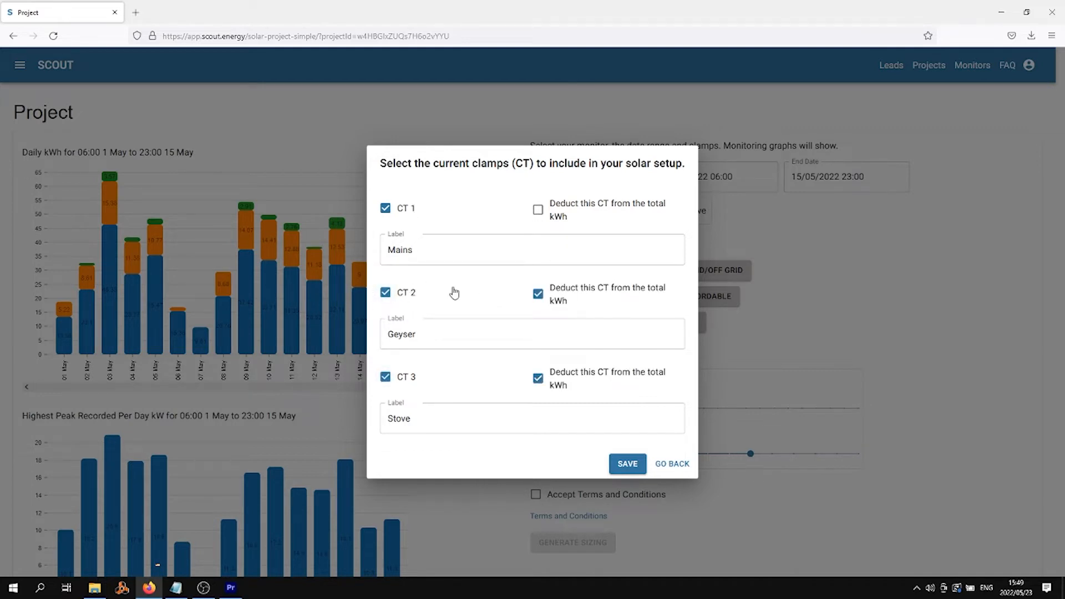
{"action": "left_click", "coordinate": [625, 465]}
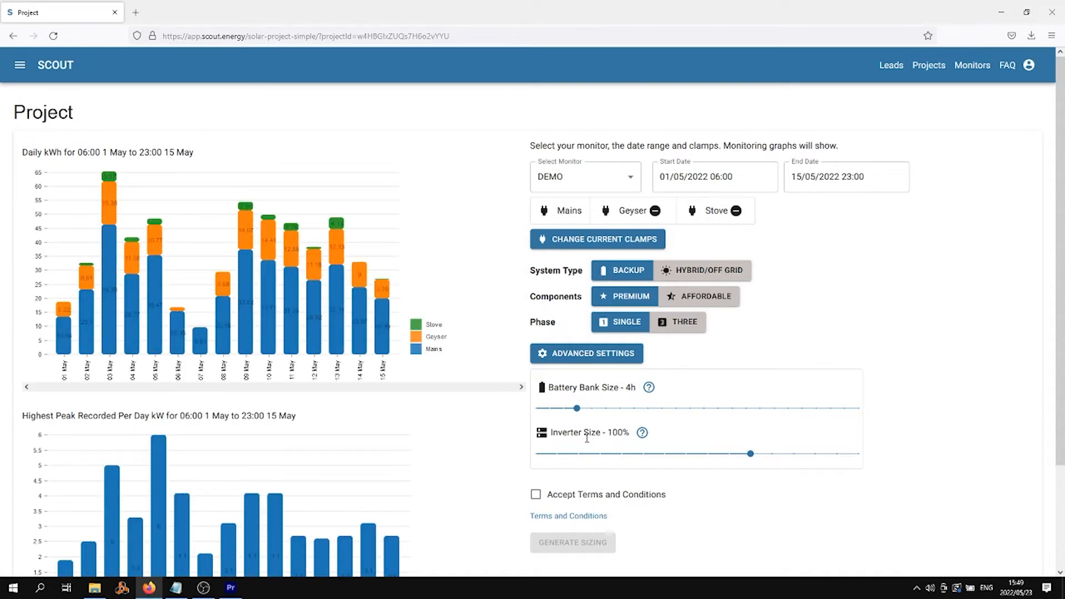
{"action": "mouse_move", "coordinate": [270, 278]}
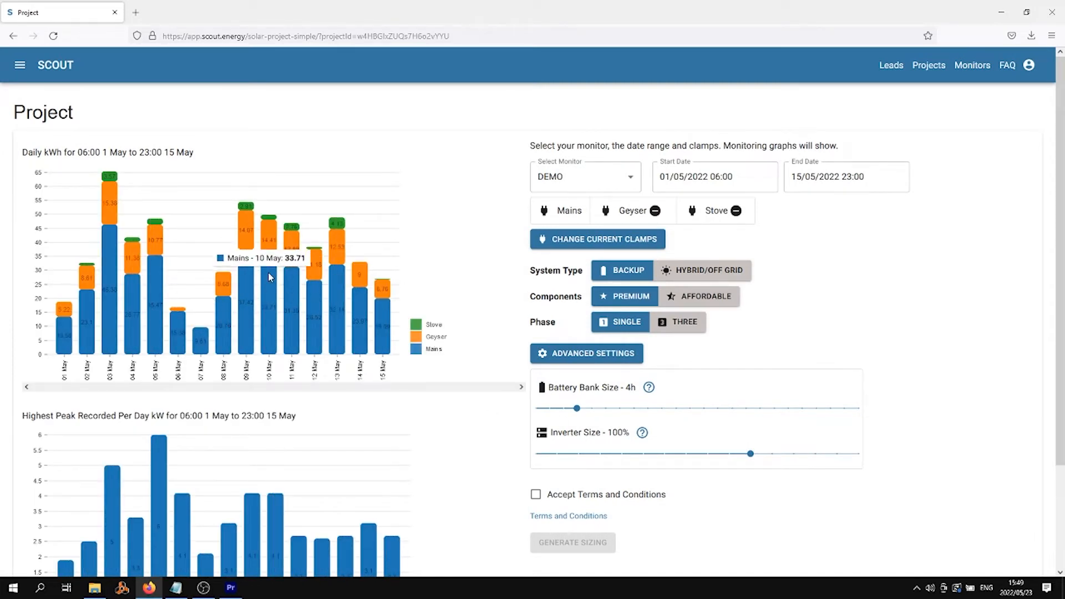
{"action": "scroll", "coordinate": [338, 356], "scroll_direction": "down", "scroll_amount": 1}
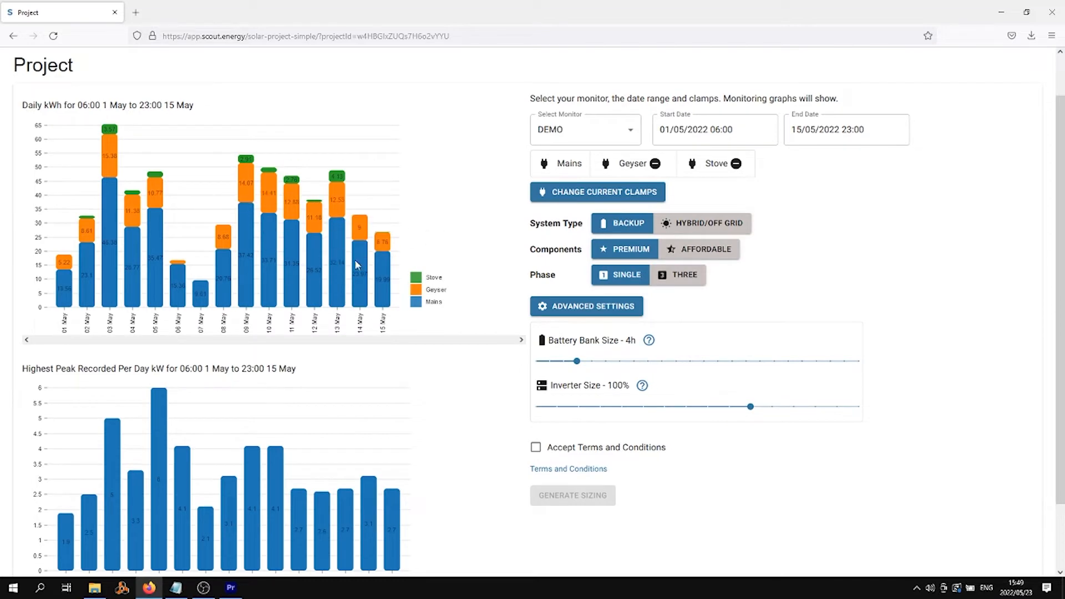
{"action": "scroll", "coordinate": [276, 415], "scroll_direction": "up", "scroll_amount": 2}
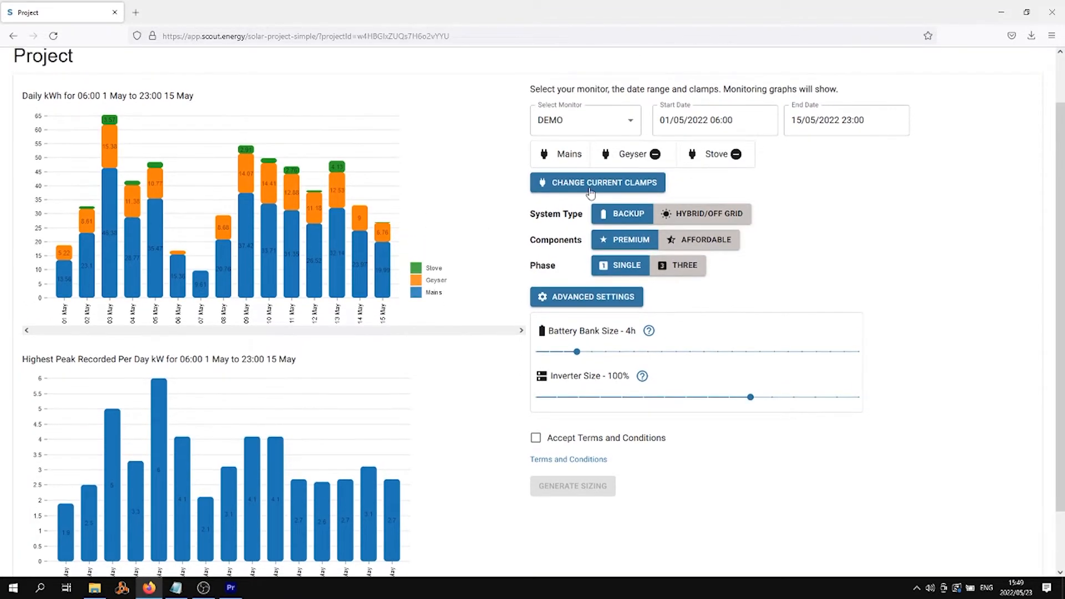
{"action": "scroll", "coordinate": [214, 427], "scroll_direction": "down", "scroll_amount": 3}
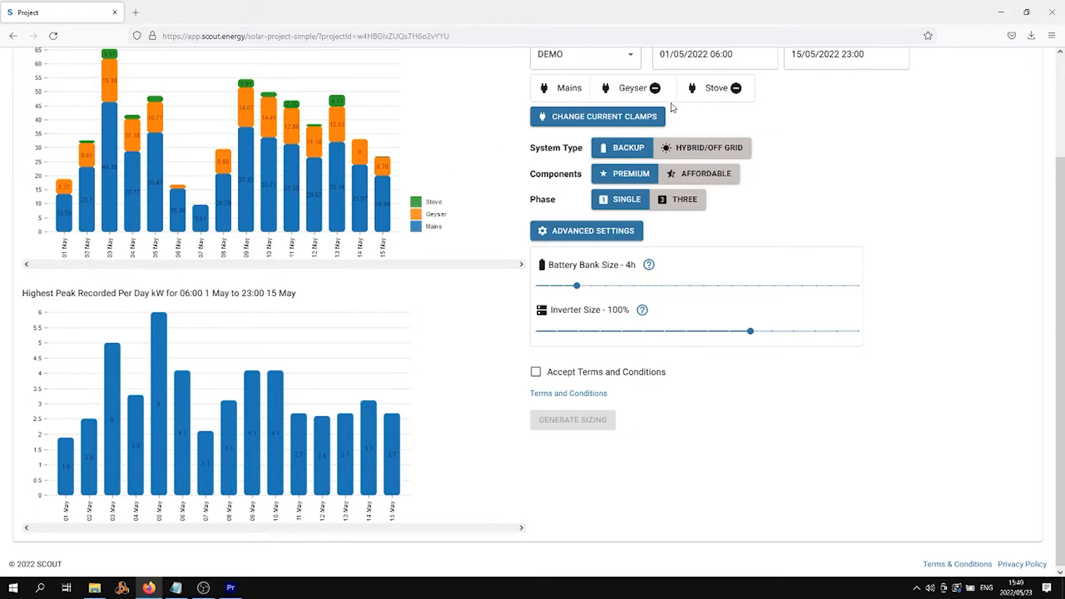
{"action": "scroll", "coordinate": [486, 385], "scroll_direction": "up", "scroll_amount": 1}
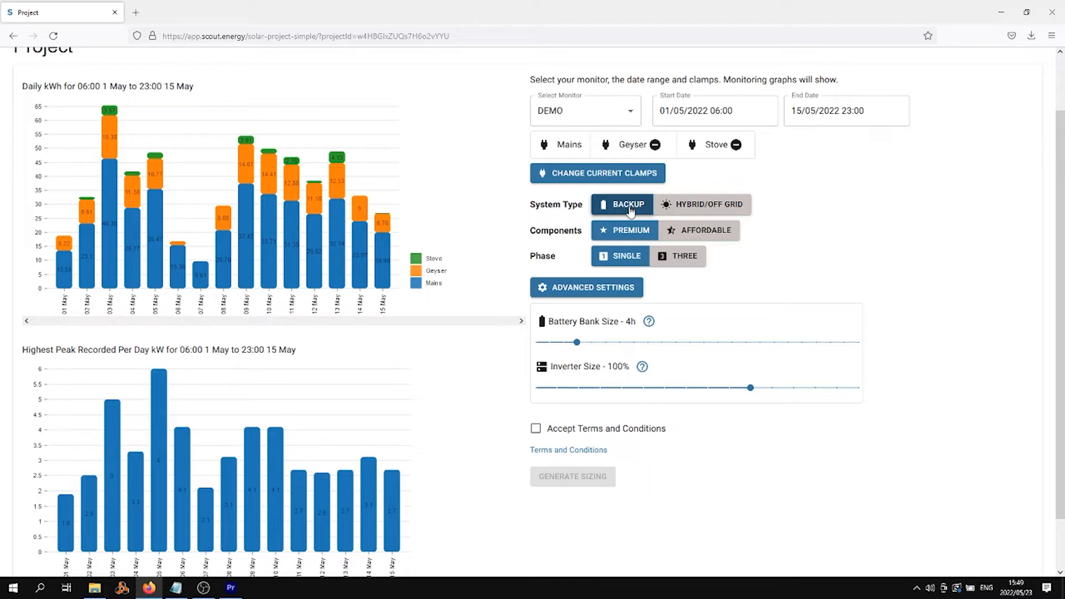
Step: Switch the system type to Hybrid/Off Grid while keeping single phase
{"action": "left_click", "coordinate": [699, 207]}
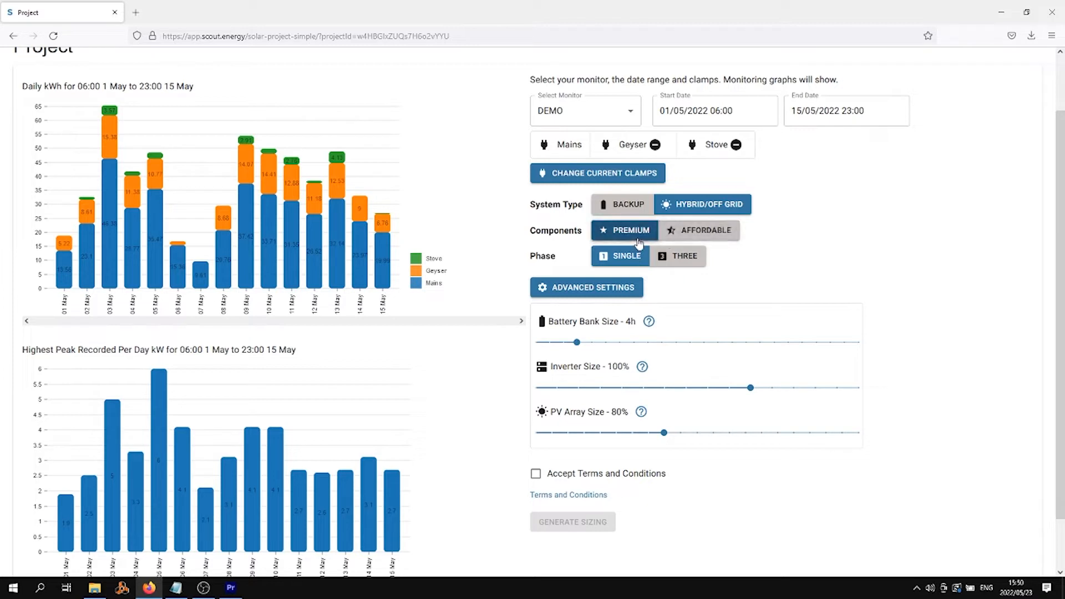
{"action": "left_click", "coordinate": [614, 262]}
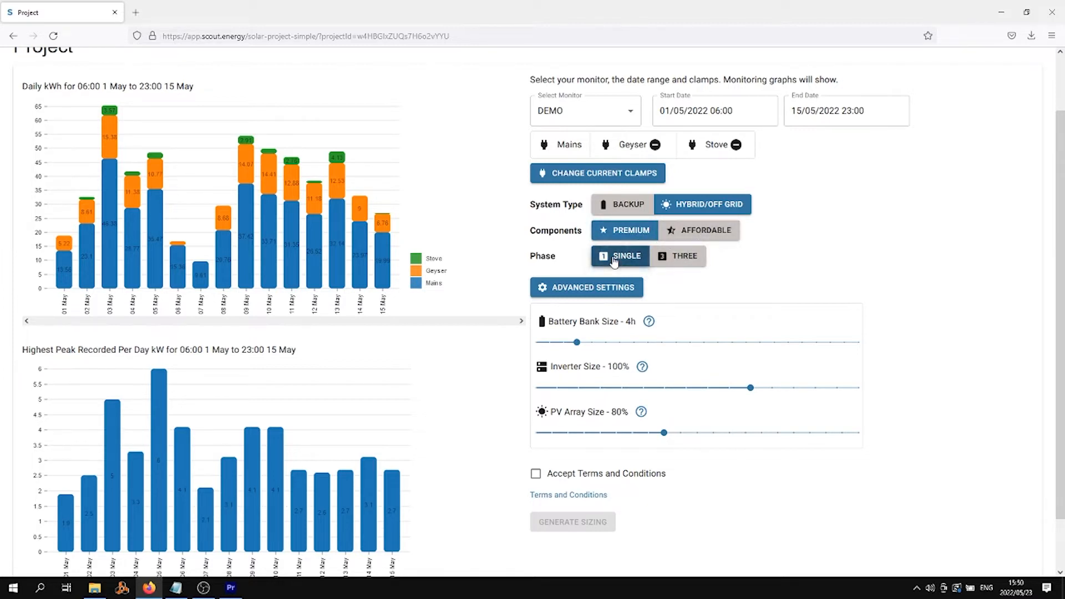
{"action": "scroll", "coordinate": [614, 233], "scroll_direction": "up", "scroll_amount": 1}
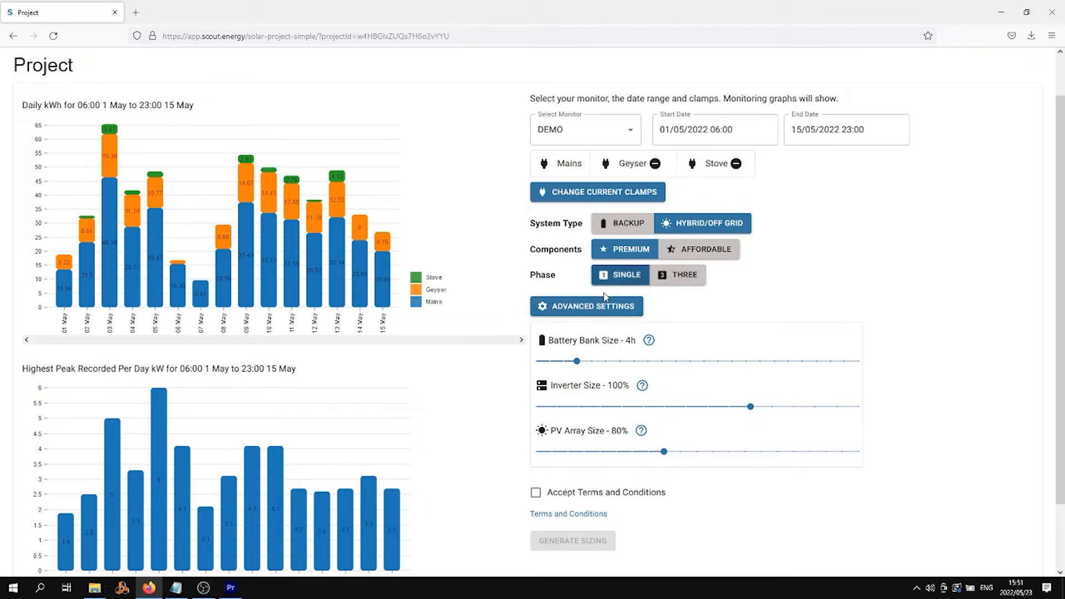
{"action": "left_click", "coordinate": [576, 307]}
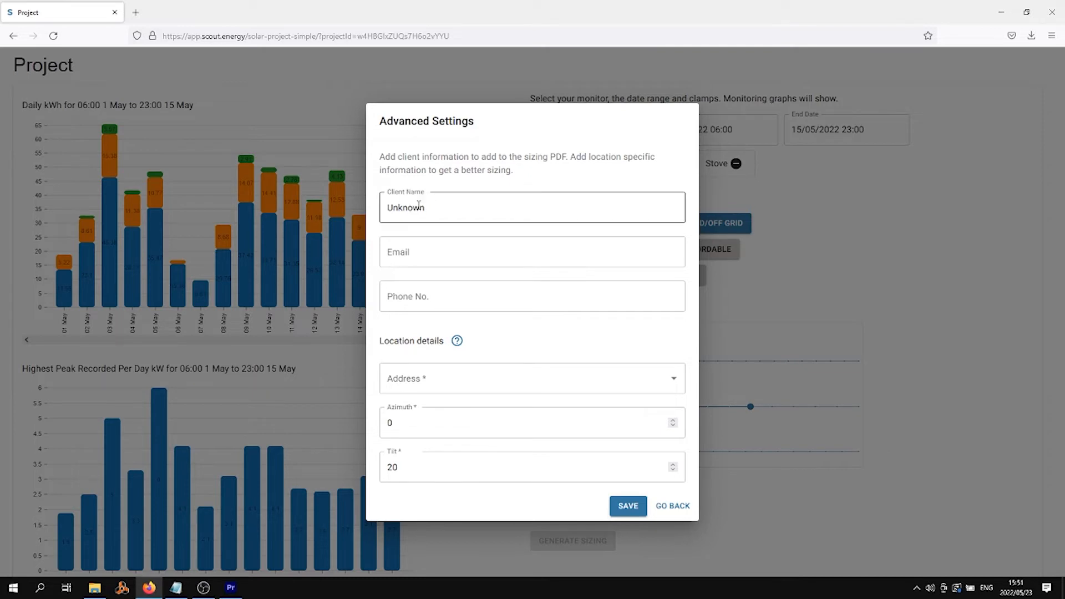
{"action": "double_click", "coordinate": [447, 215]}
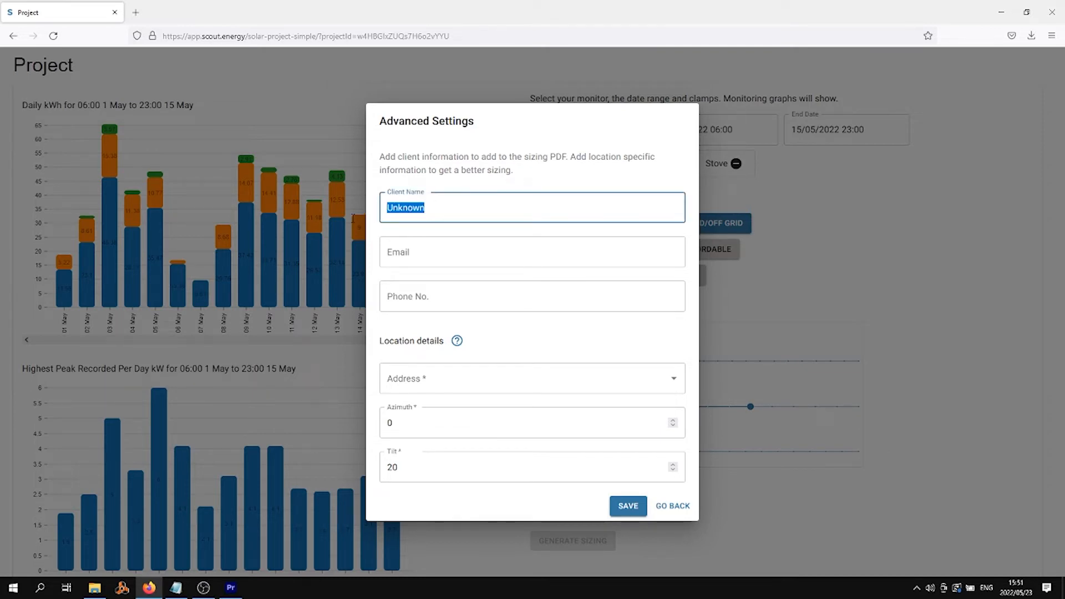
{"action": "type", "text": "Site A"}
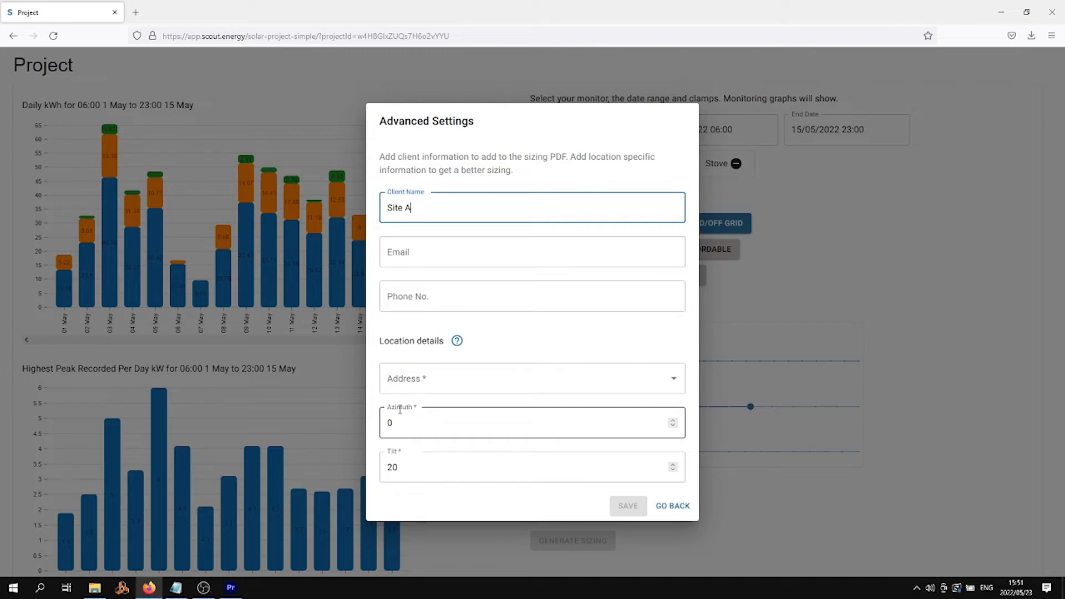
{"action": "left_click", "coordinate": [673, 506]}
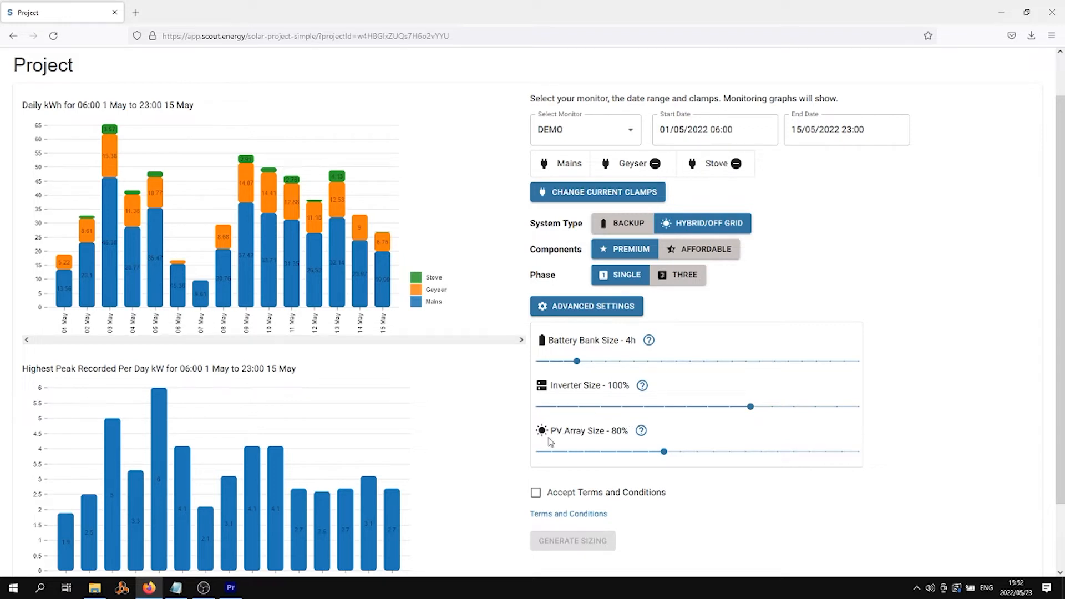
Step: Increase the battery bank size from 4h to 8h
{"action": "scroll", "coordinate": [448, 501], "scroll_direction": "down", "scroll_amount": 1}
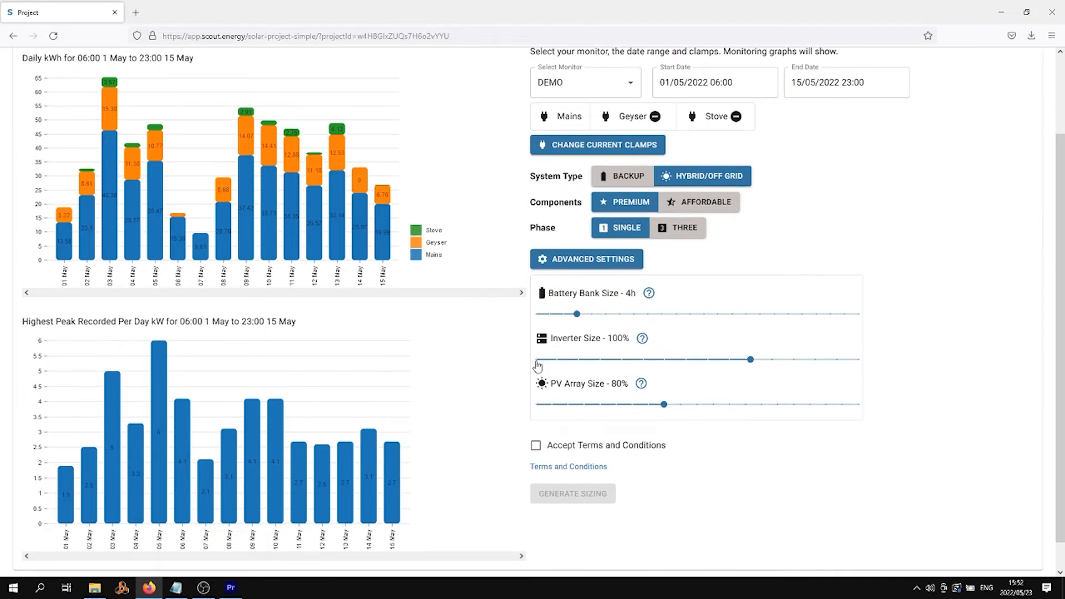
{"action": "mouse_move", "coordinate": [577, 315]}
{"action": "left_click_drag", "start_coordinate": [577, 314], "coordinate": [630, 322]}
{"action": "mouse_move", "coordinate": [630, 316]}
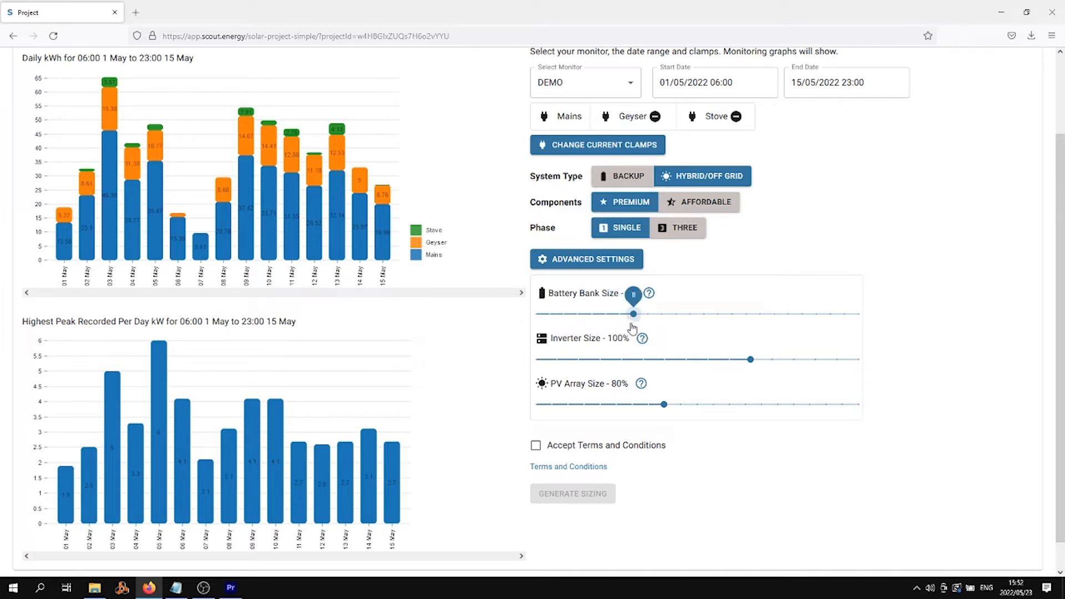
Step: Try a 60% inverter size, then return it to 100%
{"action": "mouse_move", "coordinate": [647, 299]}
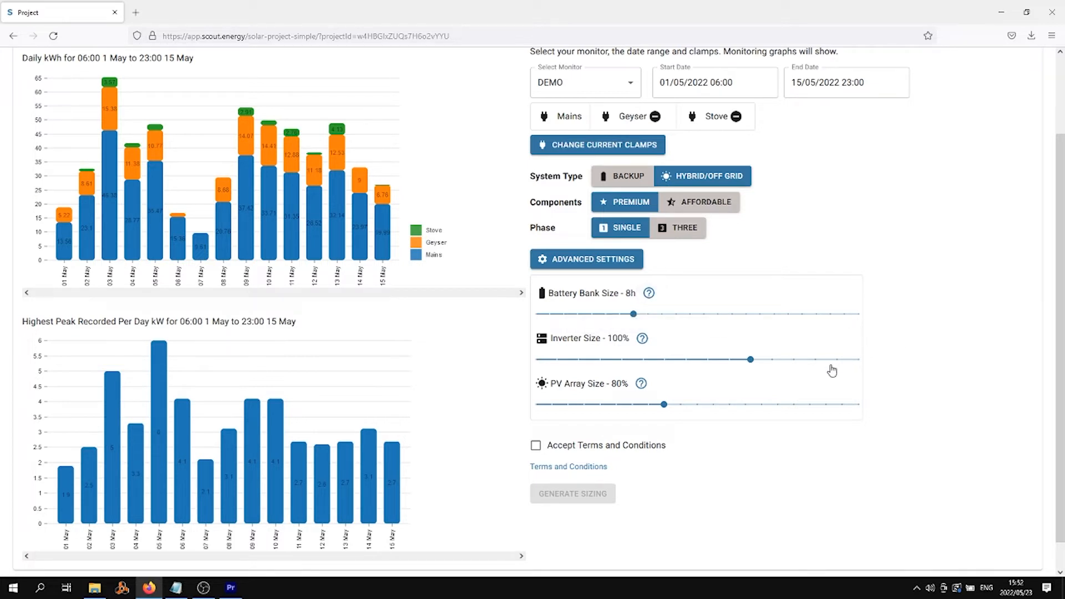
{"action": "left_click_drag", "start_coordinate": [751, 359], "coordinate": [664, 360]}
{"action": "left_click", "coordinate": [750, 359]}
{"action": "mouse_move", "coordinate": [630, 342]}
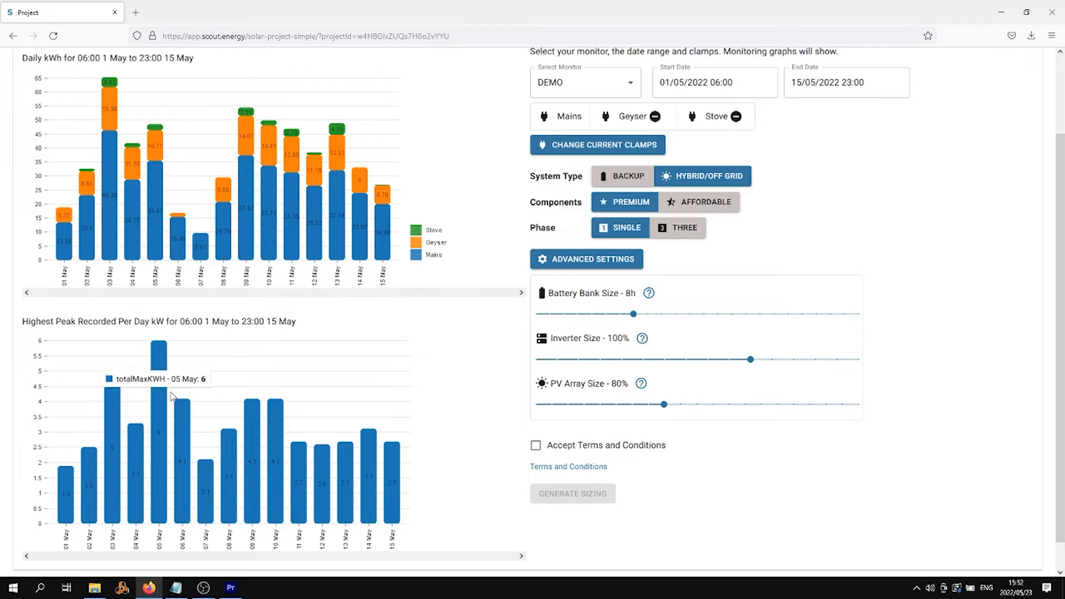
Step: Try a smaller inverter size, then set it back to 100%
{"action": "mouse_move", "coordinate": [186, 408]}
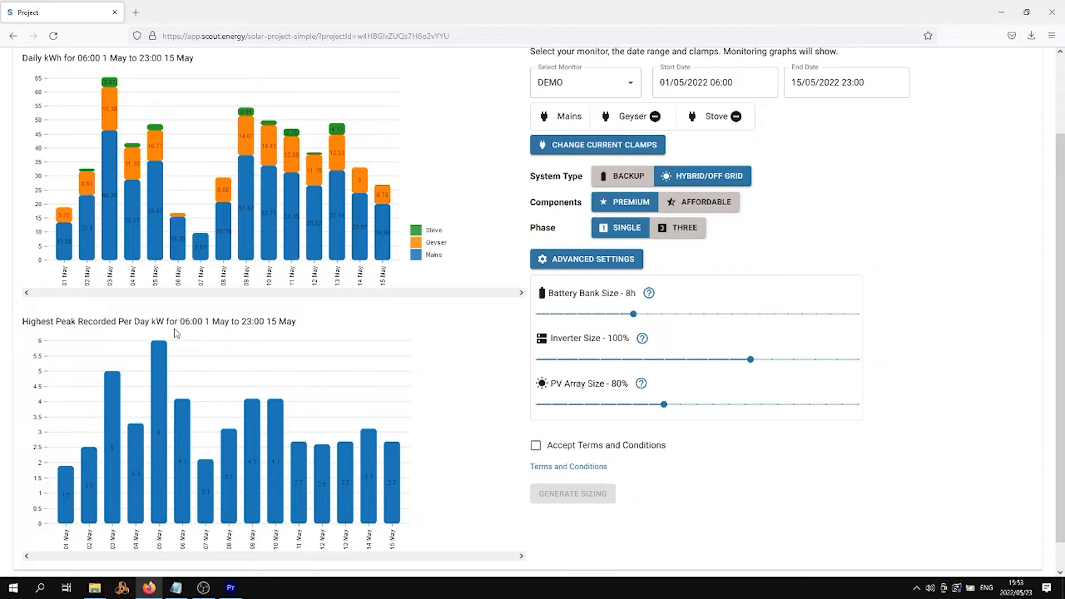
{"action": "left_click_drag", "start_coordinate": [750, 359], "coordinate": [725, 341]}
{"action": "left_click_drag", "start_coordinate": [697, 357], "coordinate": [751, 360]}
Step: Raise the PV array size to 100%, accept the terms and conditions, and generate the sizing
{"action": "left_click_drag", "start_coordinate": [665, 404], "coordinate": [691, 409]}
{"action": "mouse_move", "coordinate": [699, 409]}
{"action": "mouse_move", "coordinate": [649, 393]}
{"action": "left_click", "coordinate": [536, 447]}
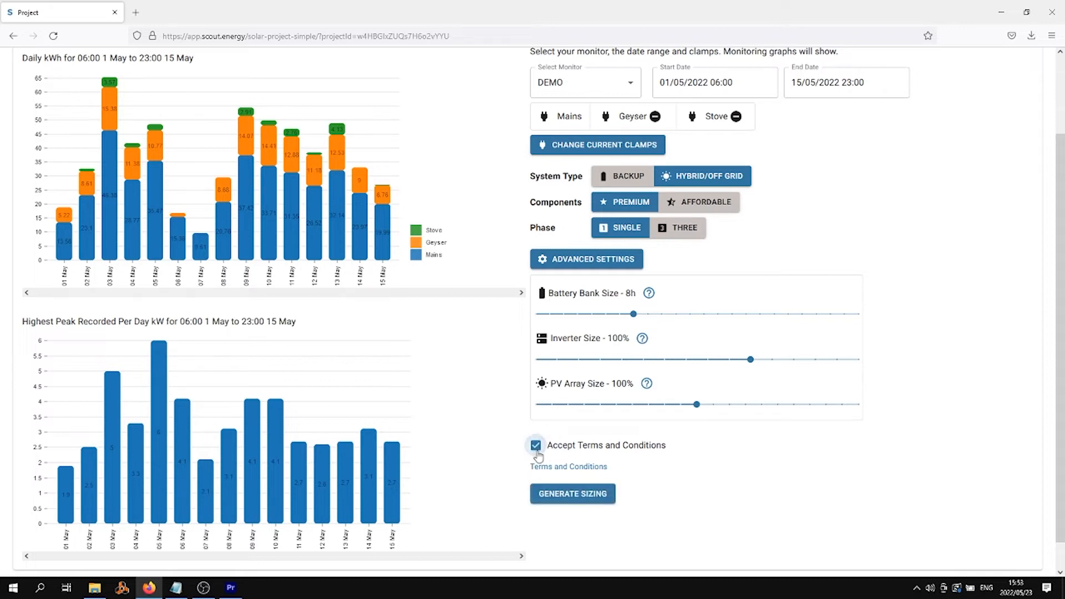
{"action": "left_click", "coordinate": [571, 498]}
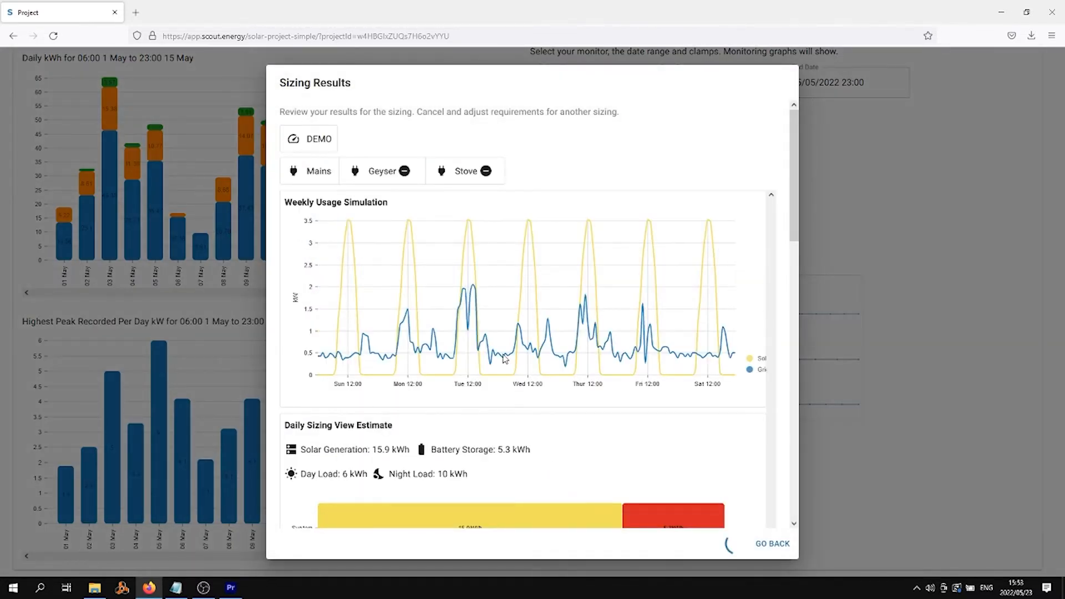
Step: Review the sizing results: 15.9 kWh solar, 5.3 kWh storage, 6 kWh day and 10 kWh night load
{"action": "scroll", "coordinate": [454, 340], "scroll_direction": "down", "scroll_amount": 2}
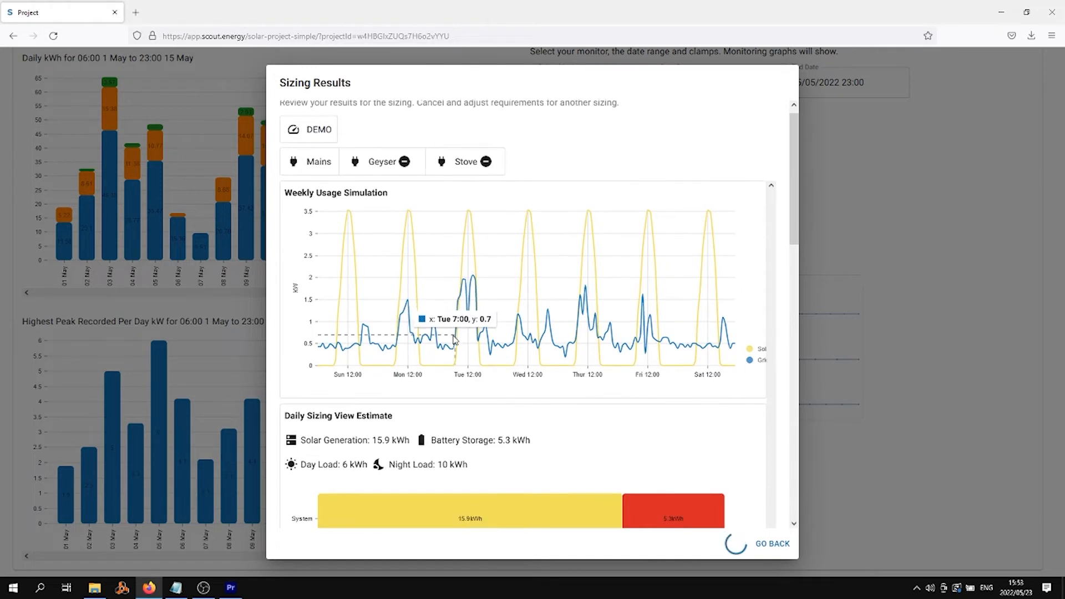
{"action": "scroll", "coordinate": [454, 339], "scroll_direction": "down", "scroll_amount": 2}
{"action": "scroll", "coordinate": [454, 333], "scroll_direction": "down", "scroll_amount": 2}
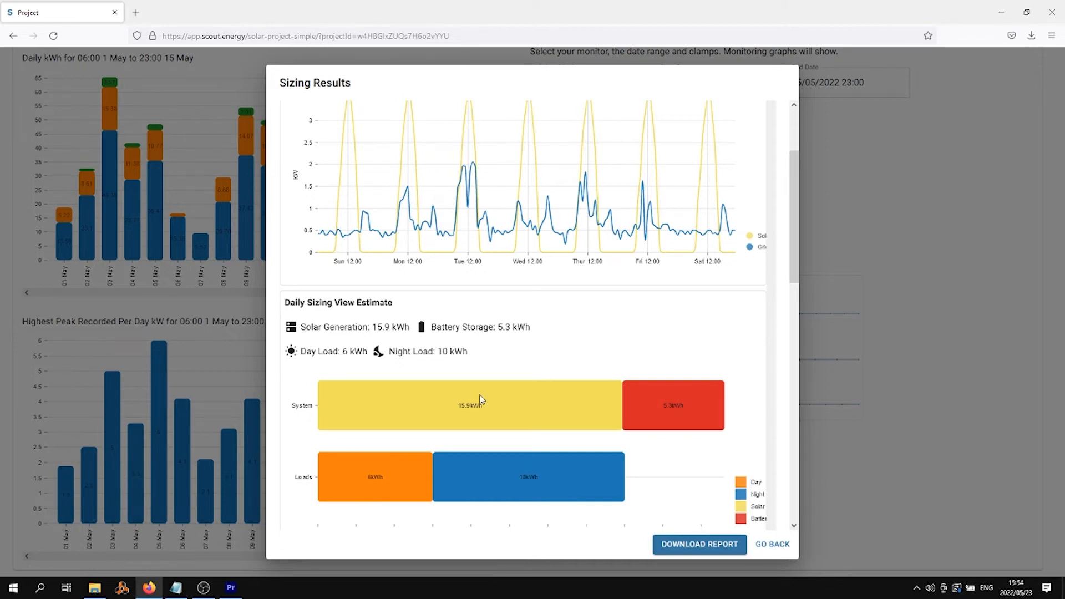
{"action": "scroll", "coordinate": [480, 399], "scroll_direction": "up", "scroll_amount": 2}
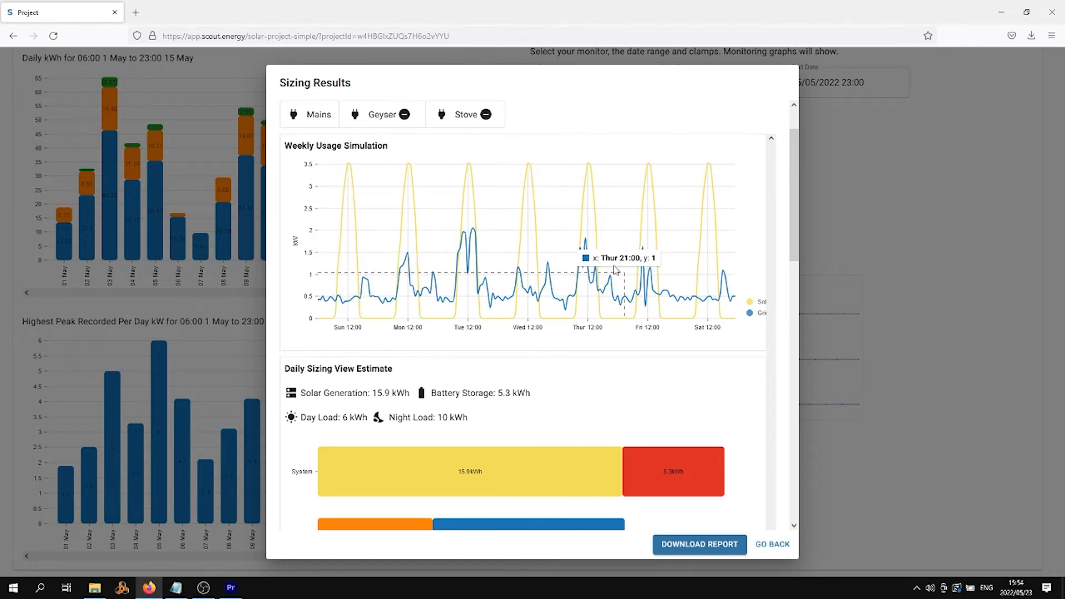
{"action": "scroll", "coordinate": [661, 416], "scroll_direction": "down", "scroll_amount": 1}
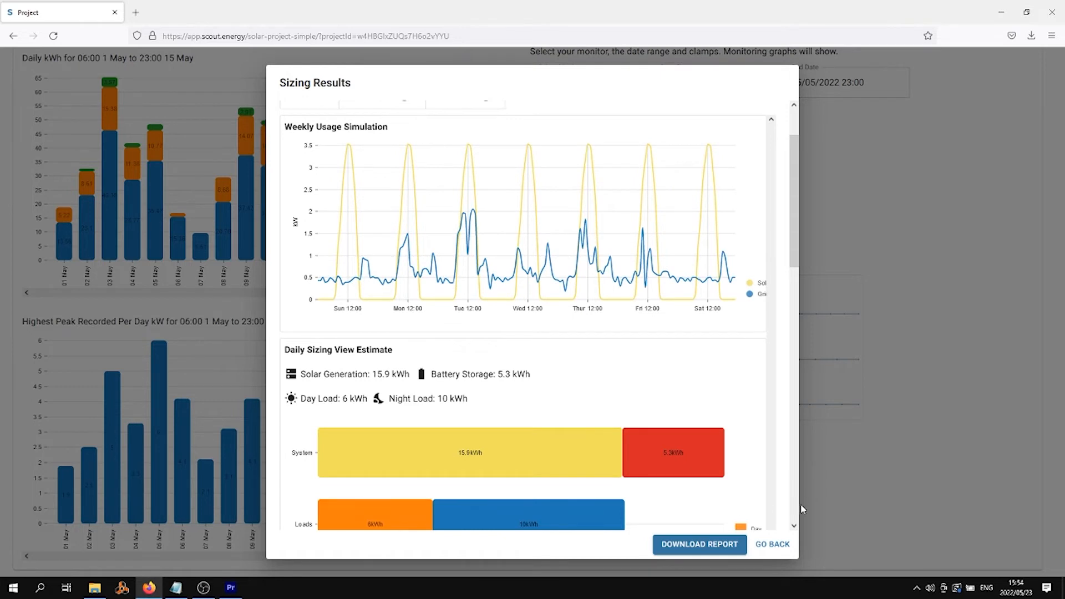
{"action": "scroll", "coordinate": [594, 347], "scroll_direction": "down", "scroll_amount": 5}
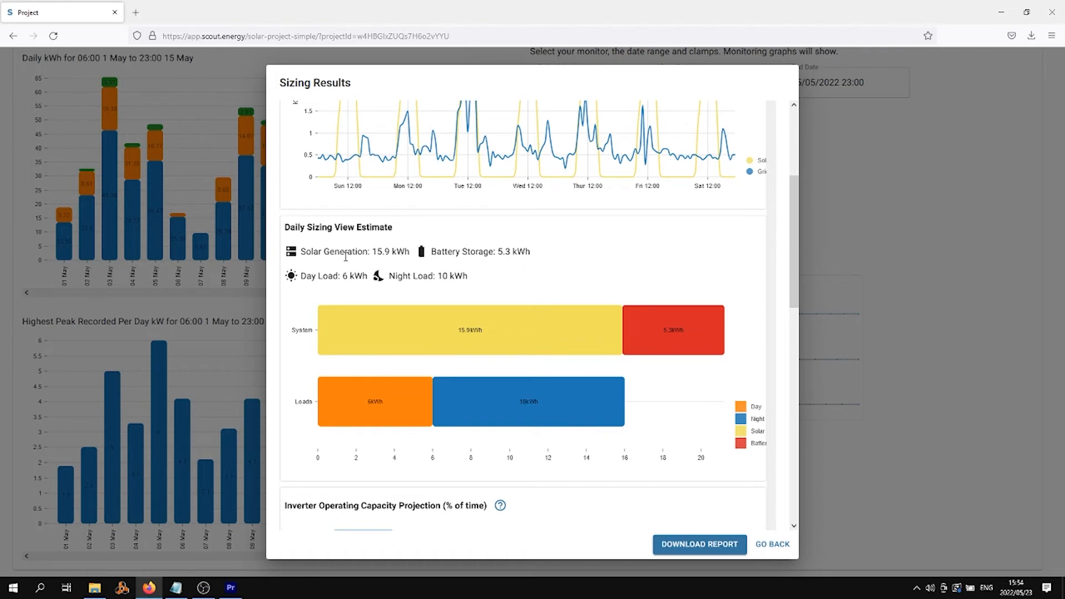
{"action": "mouse_move", "coordinate": [344, 332]}
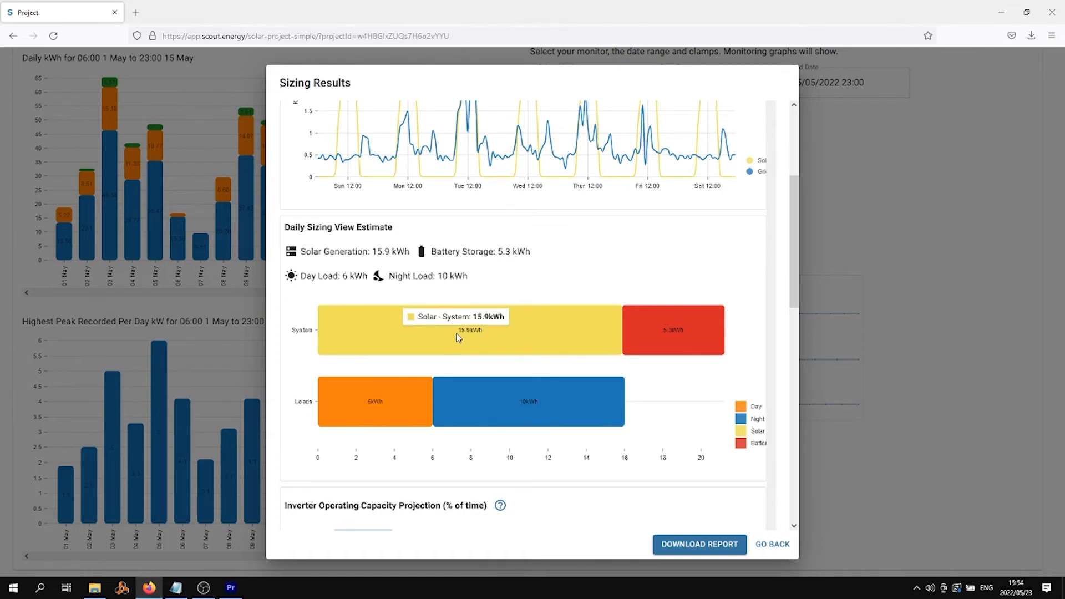
{"action": "mouse_move", "coordinate": [665, 338]}
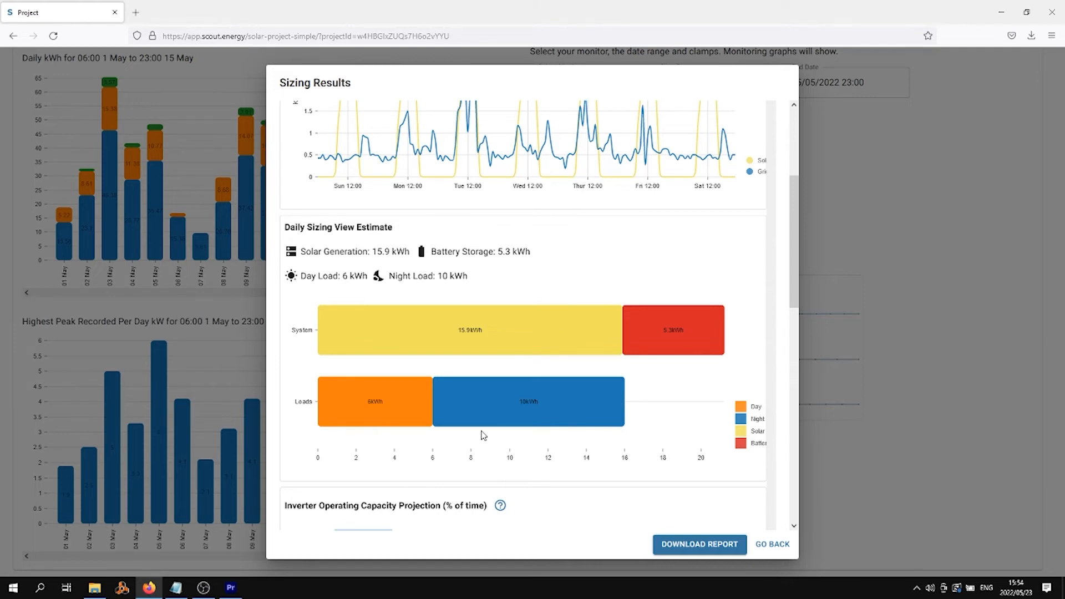
{"action": "mouse_move", "coordinate": [372, 398]}
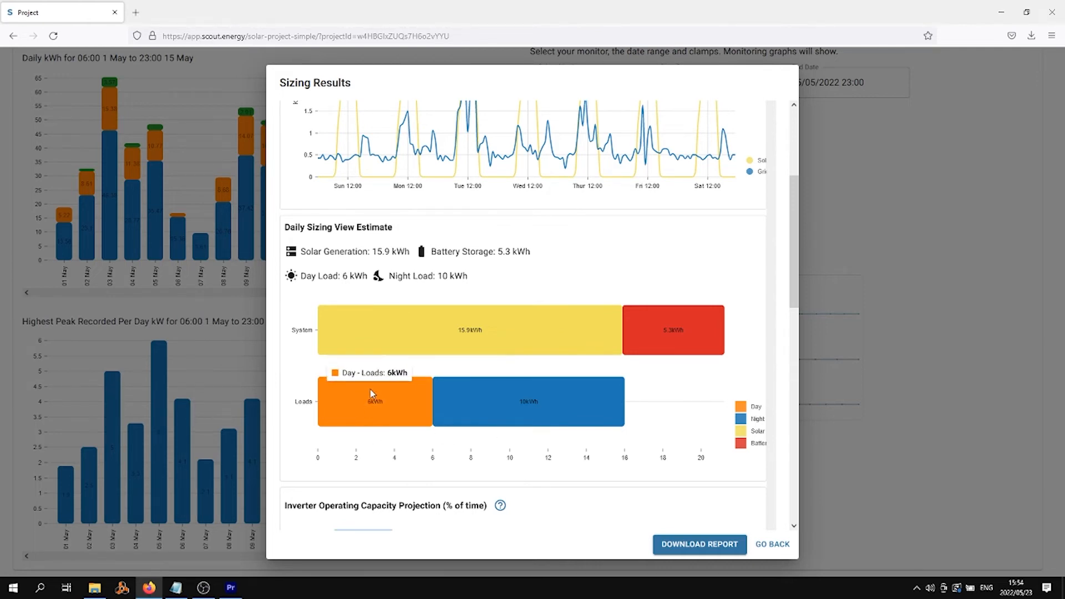
{"action": "mouse_move", "coordinate": [531, 407]}
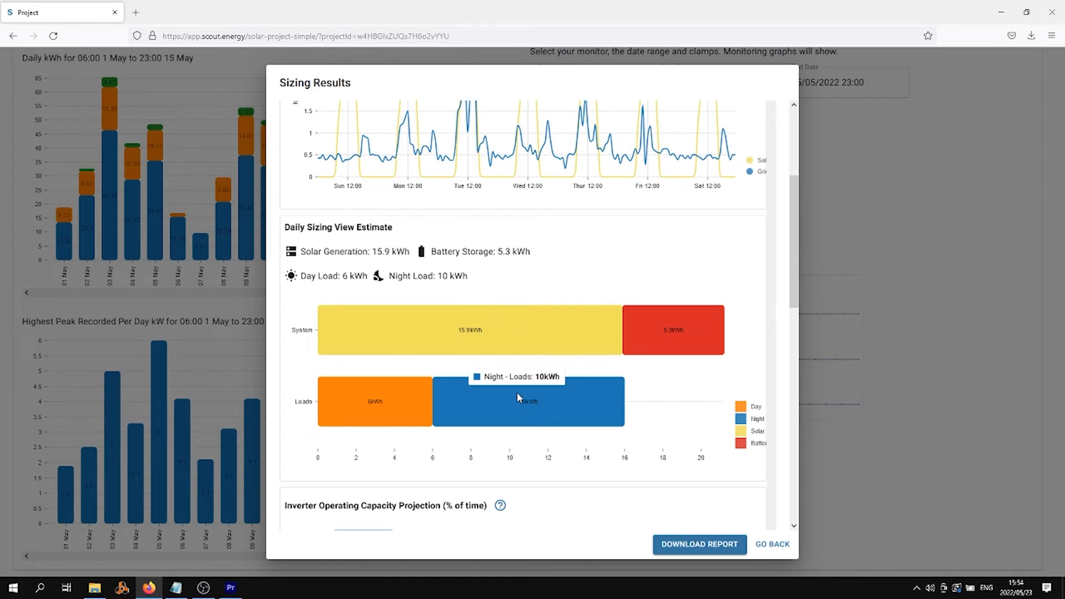
Step: Scroll to the Inverter Operating Capacity chart and the R 132 535,20 installer cost breakdown
{"action": "scroll", "coordinate": [517, 391], "scroll_direction": "down", "scroll_amount": 1}
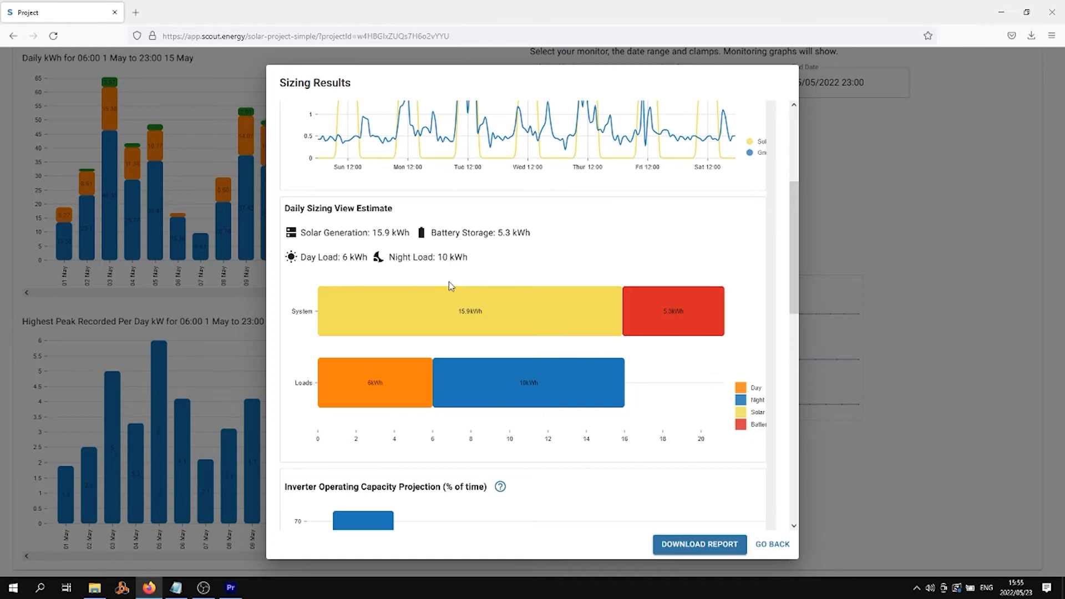
{"action": "mouse_move", "coordinate": [525, 292]}
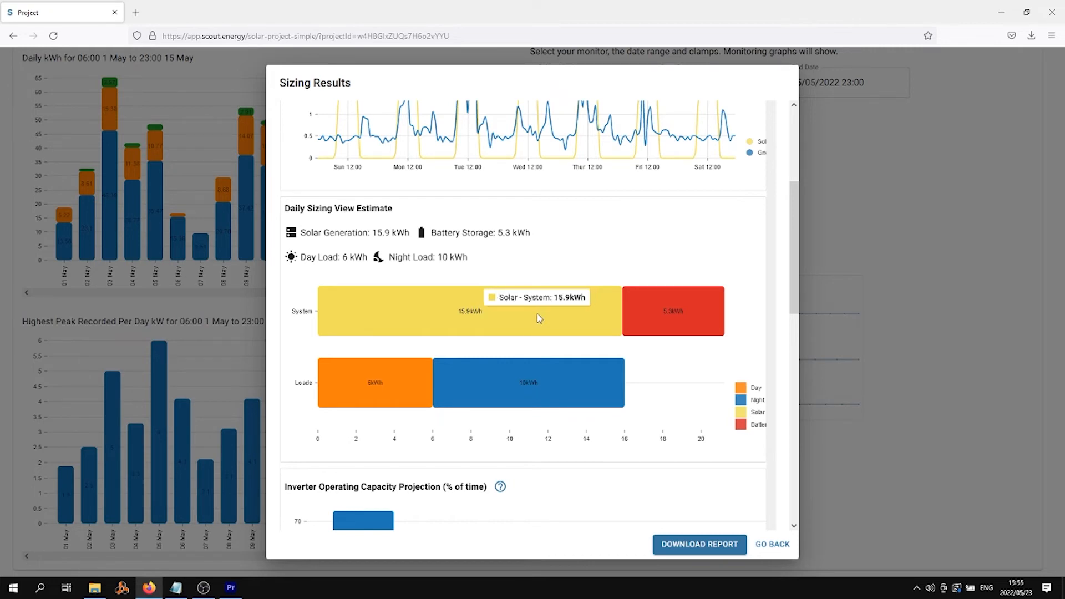
{"action": "mouse_move", "coordinate": [538, 383]}
{"action": "scroll", "coordinate": [565, 394], "scroll_direction": "down", "scroll_amount": 1}
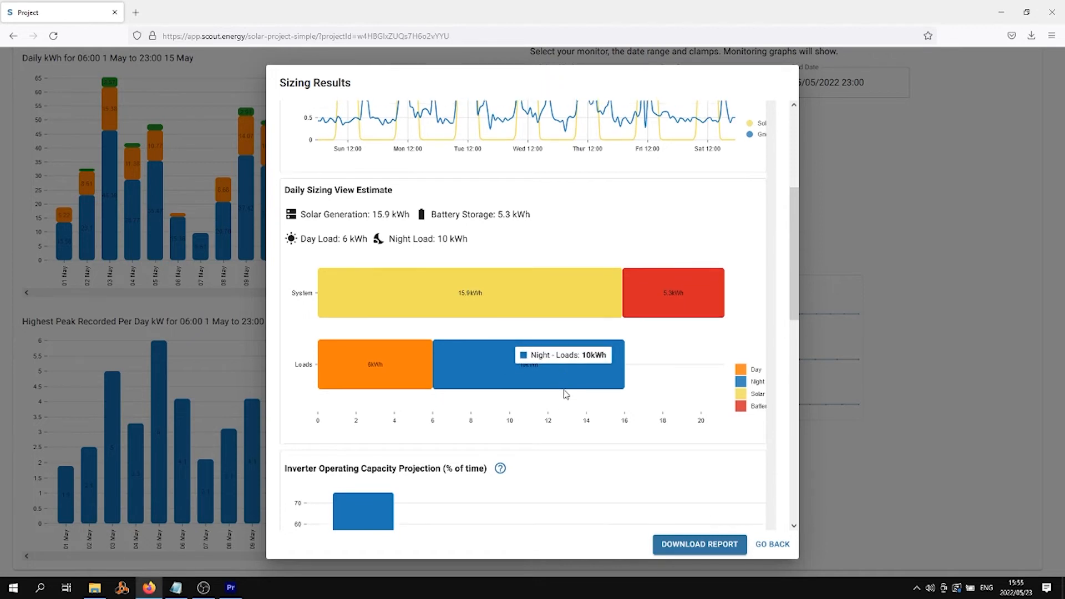
{"action": "scroll", "coordinate": [565, 394], "scroll_direction": "down", "scroll_amount": 8}
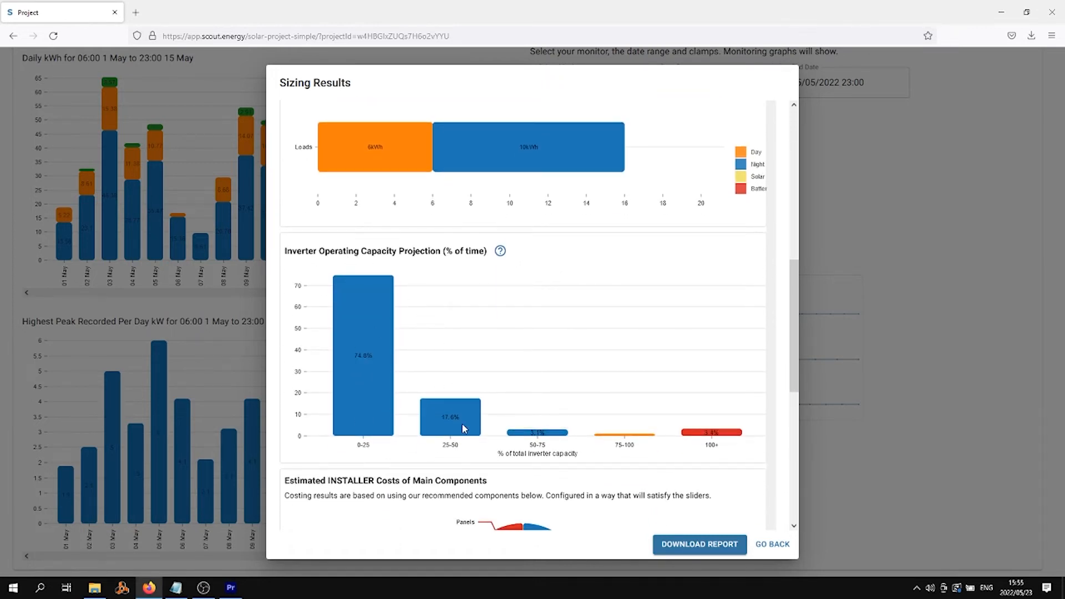
{"action": "left_click_drag", "start_coordinate": [793, 317], "coordinate": [794, 477]}
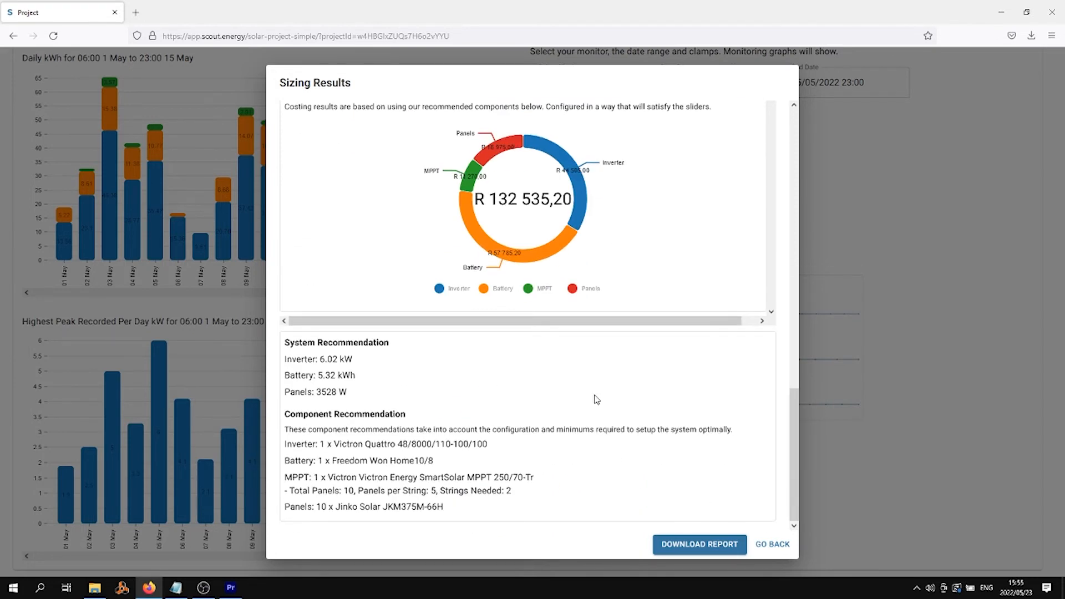
{"action": "scroll", "coordinate": [637, 428], "scroll_direction": "up", "scroll_amount": 3}
{"action": "scroll", "coordinate": [372, 241], "scroll_direction": "up", "scroll_amount": 2}
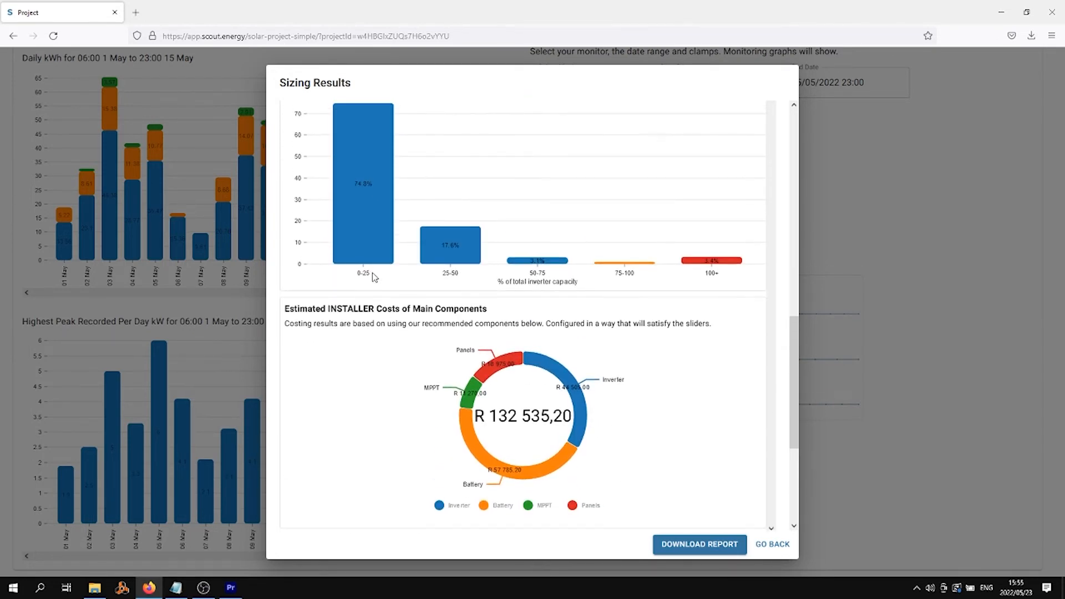
{"action": "mouse_move", "coordinate": [364, 233]}
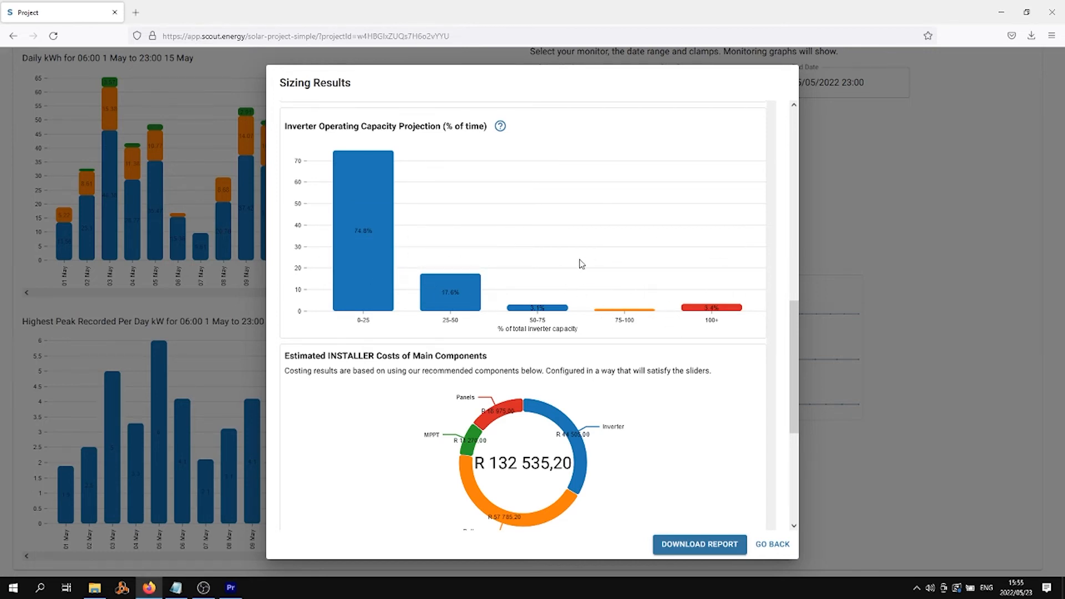
{"action": "mouse_move", "coordinate": [716, 310]}
Step: Regenerate the sizing with the inverter at 20% and scroll to its capacity projection, showing 25.5% above 100%
{"action": "left_click", "coordinate": [773, 543]}
{"action": "left_click_drag", "start_coordinate": [750, 360], "coordinate": [577, 360]}
{"action": "left_click", "coordinate": [576, 499]}
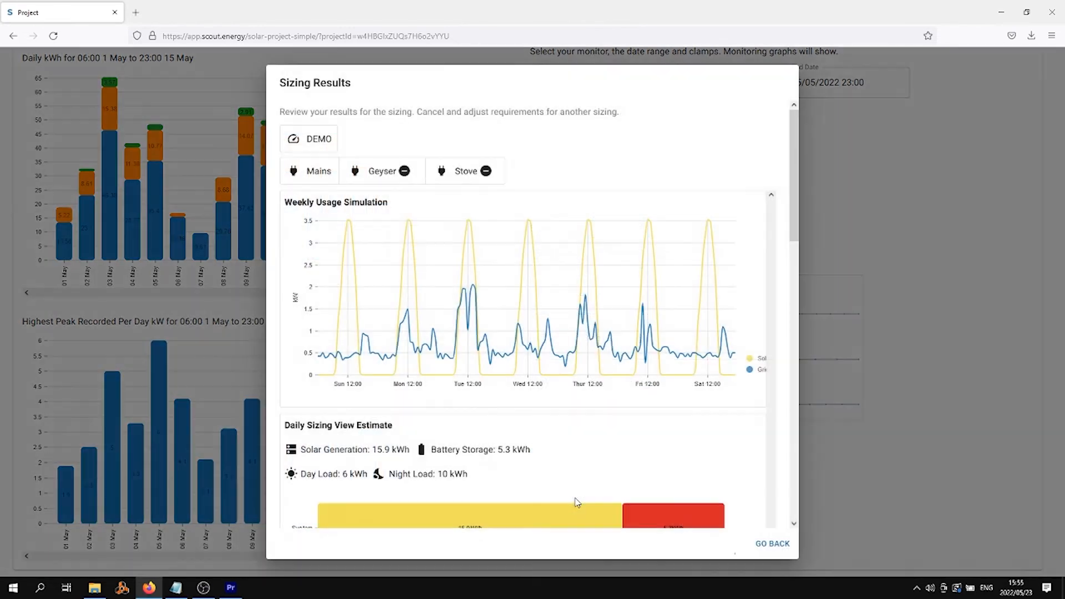
{"action": "scroll", "coordinate": [689, 401], "scroll_direction": "down", "scroll_amount": 5}
{"action": "scroll", "coordinate": [692, 406], "scroll_direction": "down", "scroll_amount": 3}
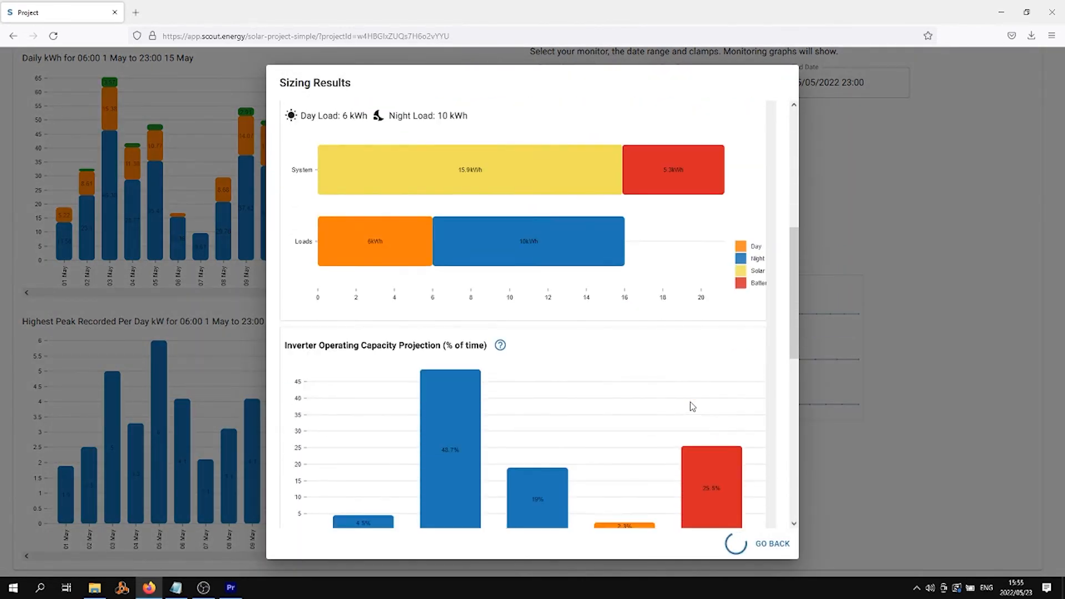
{"action": "mouse_move", "coordinate": [693, 407]}
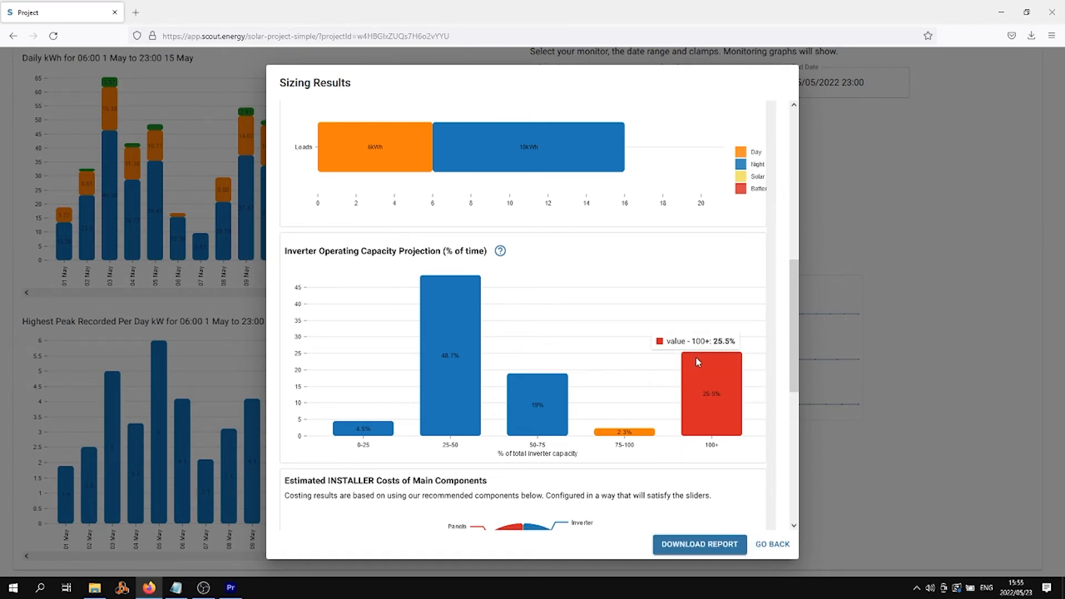
Step: Regenerate the sizing with the settings unchanged and scroll through the new results
{"action": "left_click", "coordinate": [773, 545]}
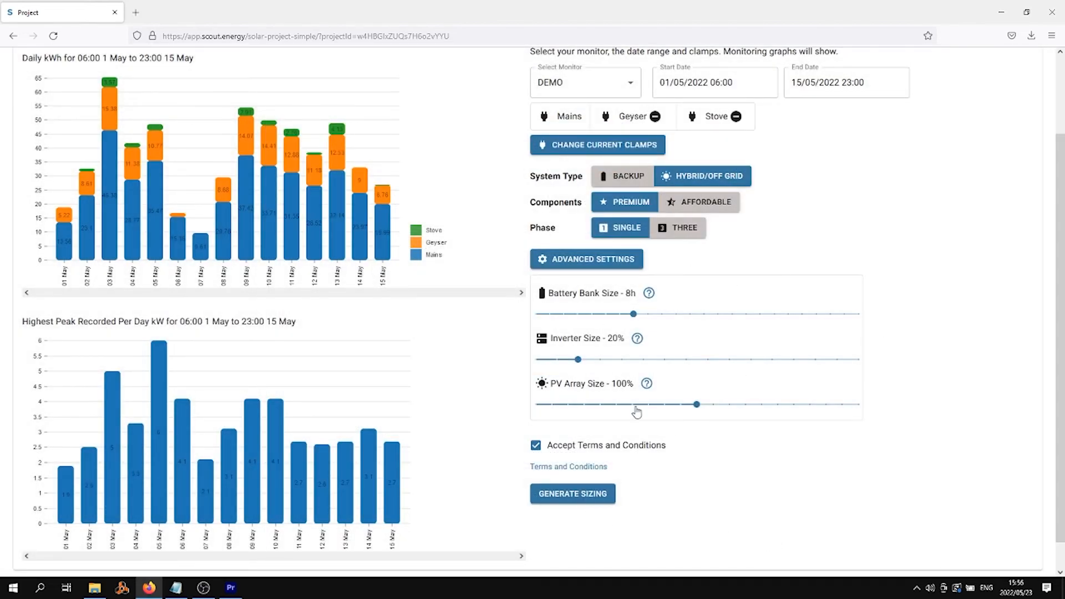
{"action": "left_click", "coordinate": [572, 494]}
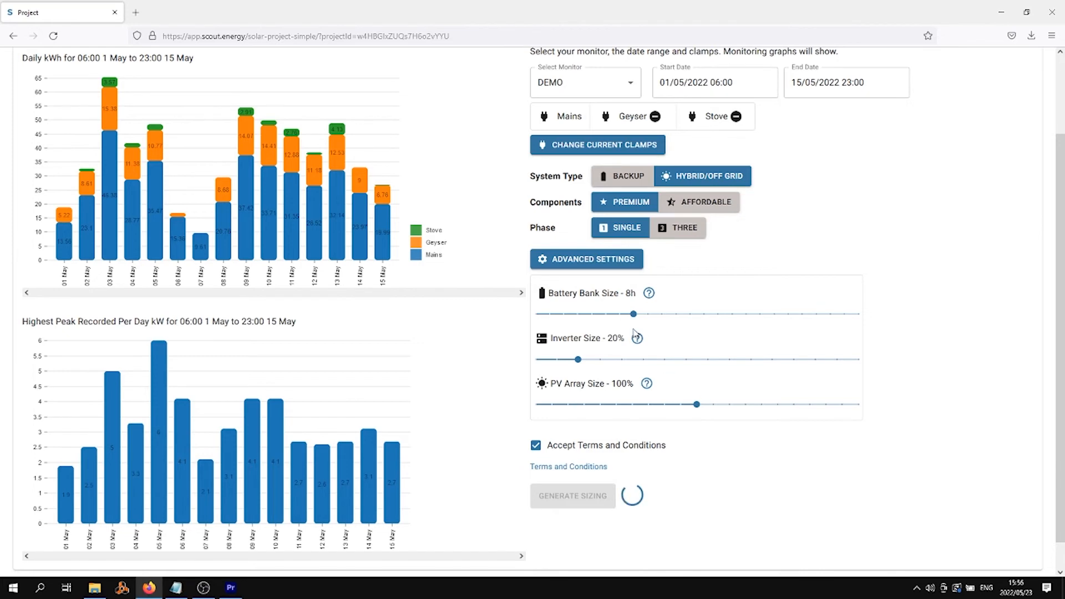
{"action": "scroll", "coordinate": [794, 173], "scroll_direction": "down", "scroll_amount": 2}
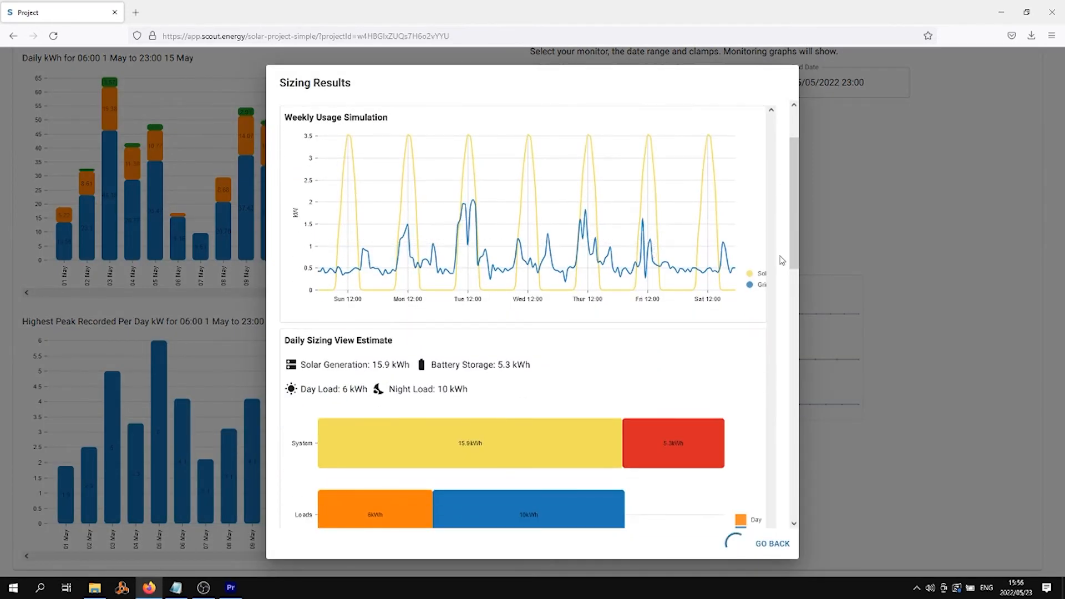
{"action": "left_click_drag", "start_coordinate": [789, 219], "coordinate": [785, 242]}
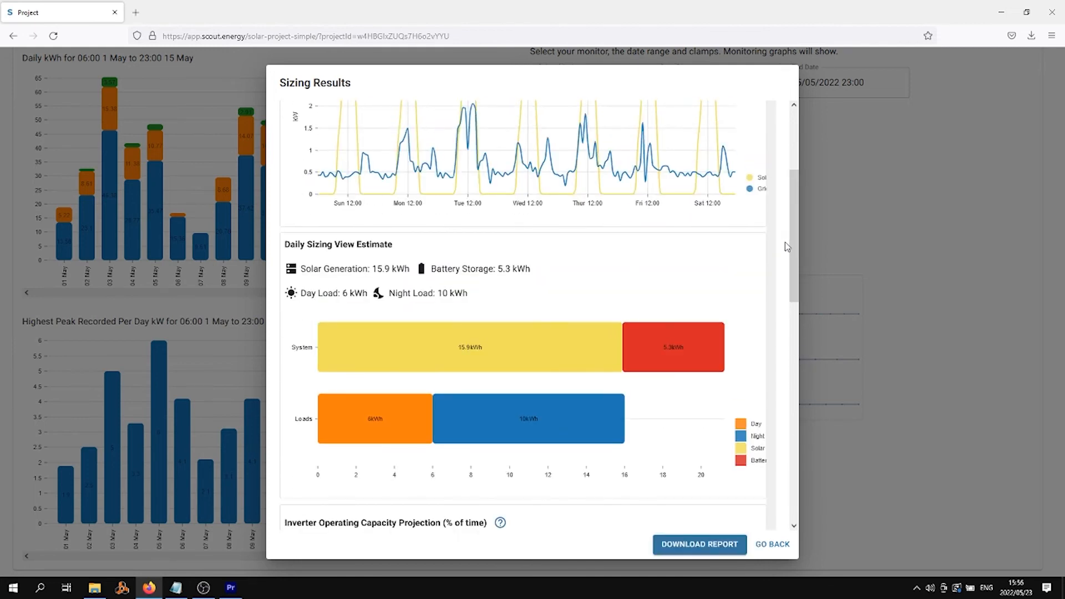
Step: Step the inverter size up through 60–90% to 100% and generate the sizing
{"action": "left_click", "coordinate": [770, 544]}
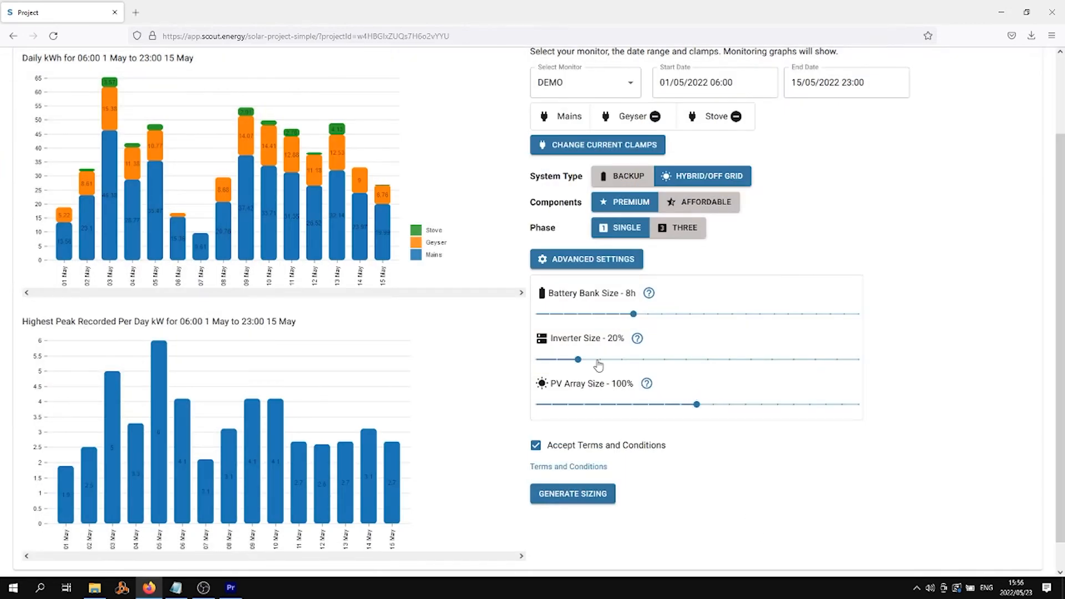
{"action": "left_click", "coordinate": [673, 367]}
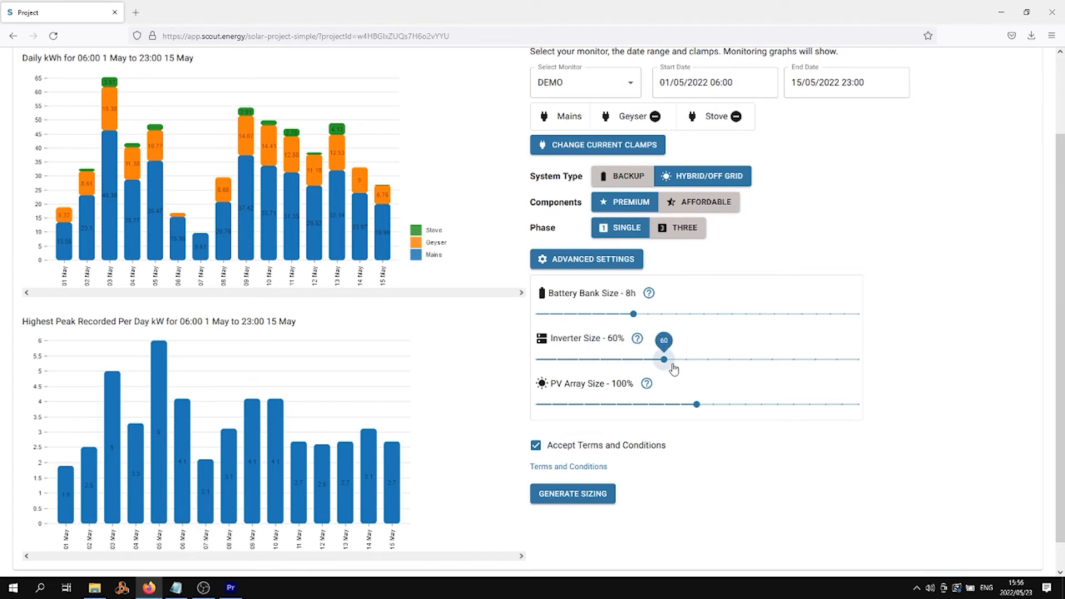
{"action": "left_click", "coordinate": [693, 368]}
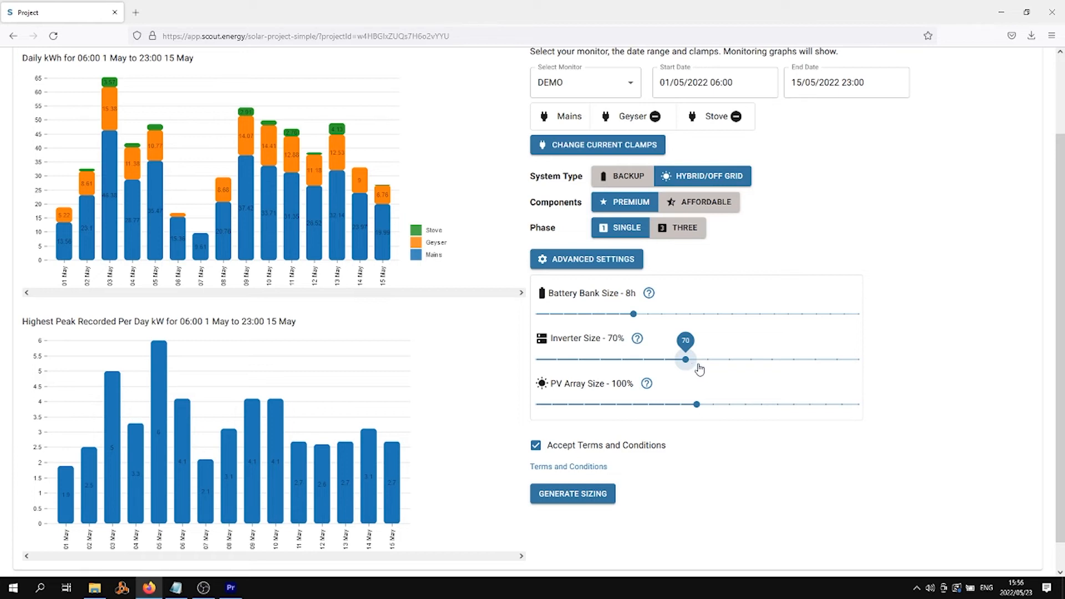
{"action": "left_click", "coordinate": [704, 368]}
{"action": "left_click", "coordinate": [722, 368]}
{"action": "left_click", "coordinate": [751, 368]}
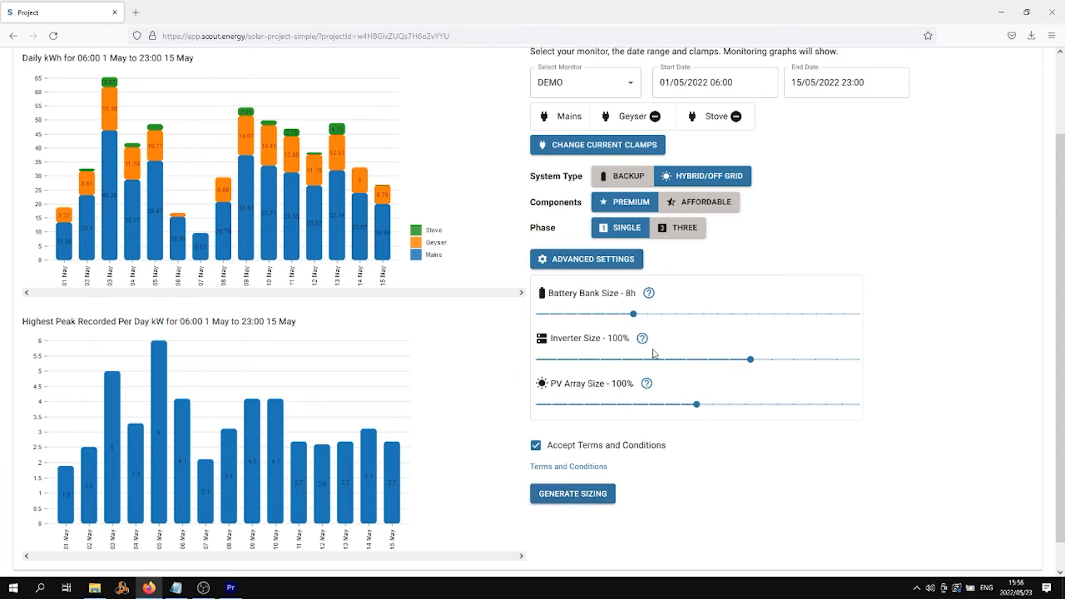
{"action": "left_click", "coordinate": [580, 495]}
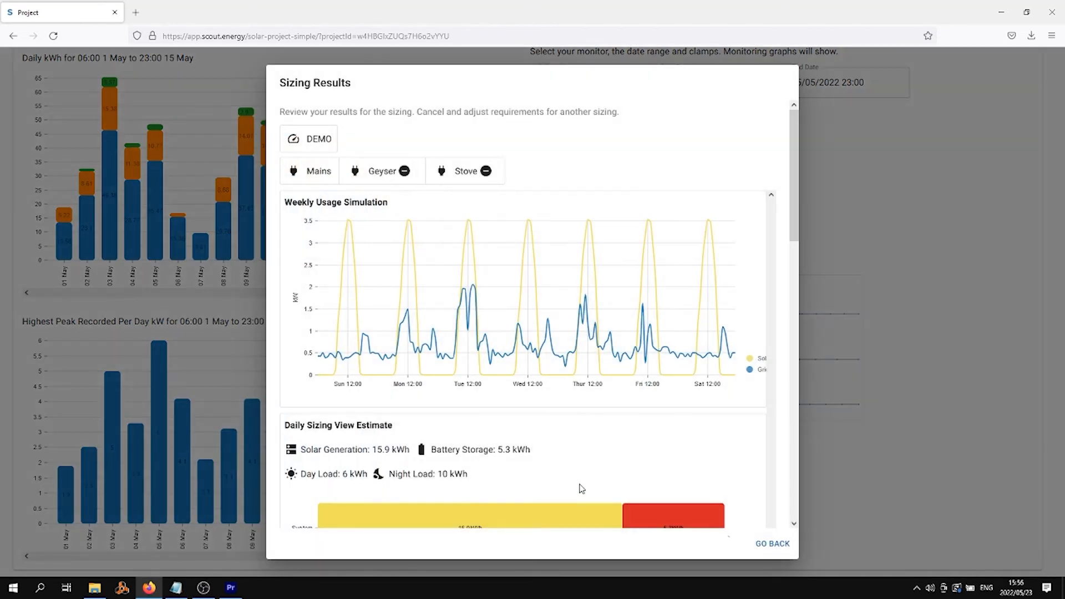
Step: Scroll to the installer cost breakdown totalling R 132 535,20 and highlight its heading
{"action": "scroll", "coordinate": [586, 391], "scroll_direction": "down", "scroll_amount": 3}
{"action": "scroll", "coordinate": [584, 442], "scroll_direction": "down", "scroll_amount": 2}
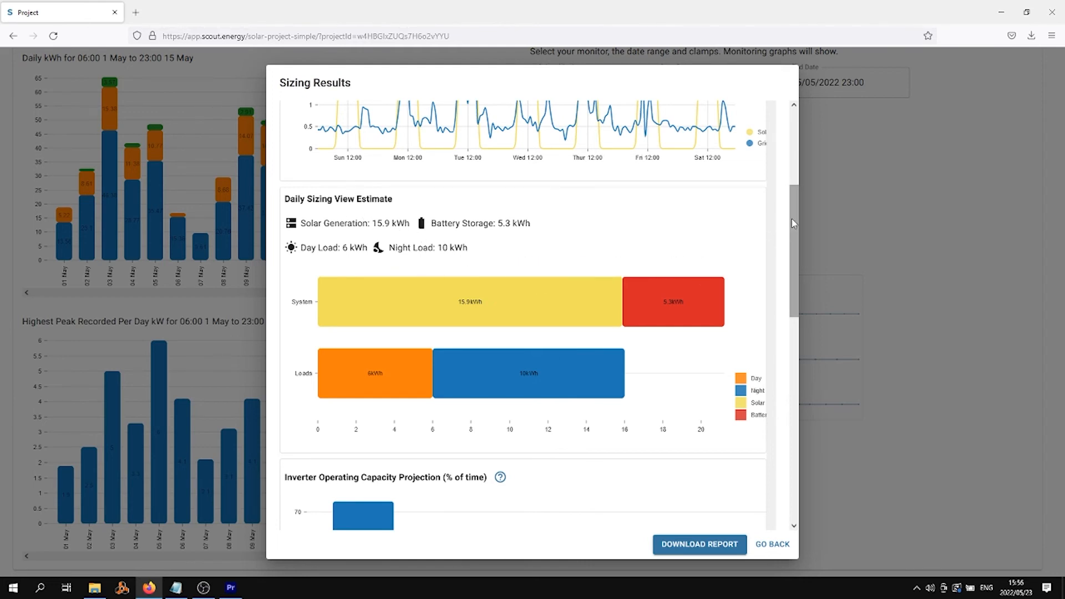
{"action": "left_click_drag", "start_coordinate": [792, 219], "coordinate": [773, 317]}
{"action": "scroll", "coordinate": [772, 333], "scroll_direction": "down", "scroll_amount": 3}
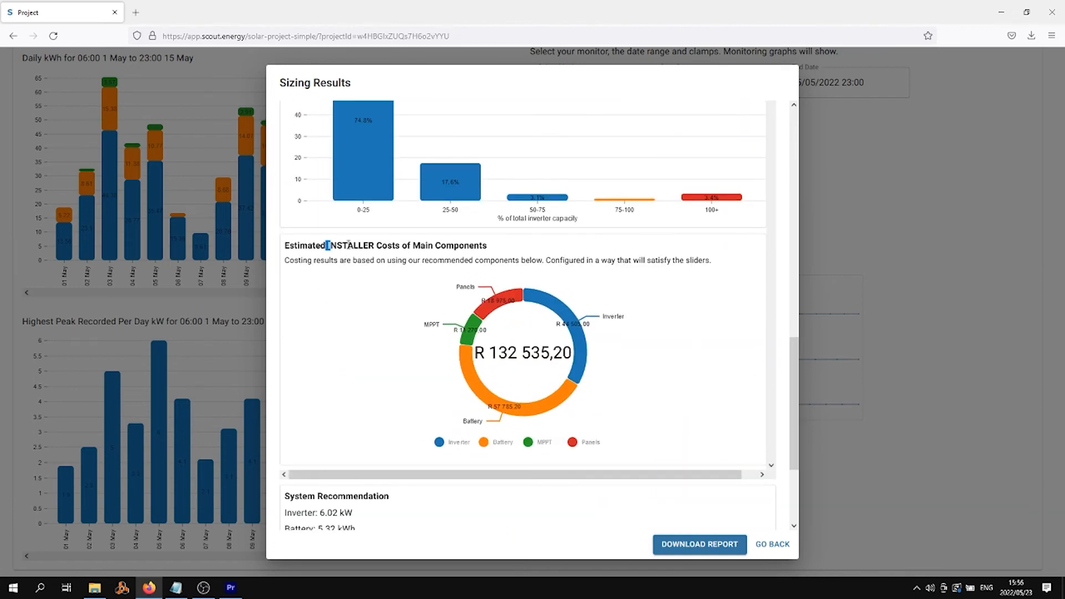
{"action": "left_click_drag", "start_coordinate": [327, 245], "coordinate": [487, 246]}
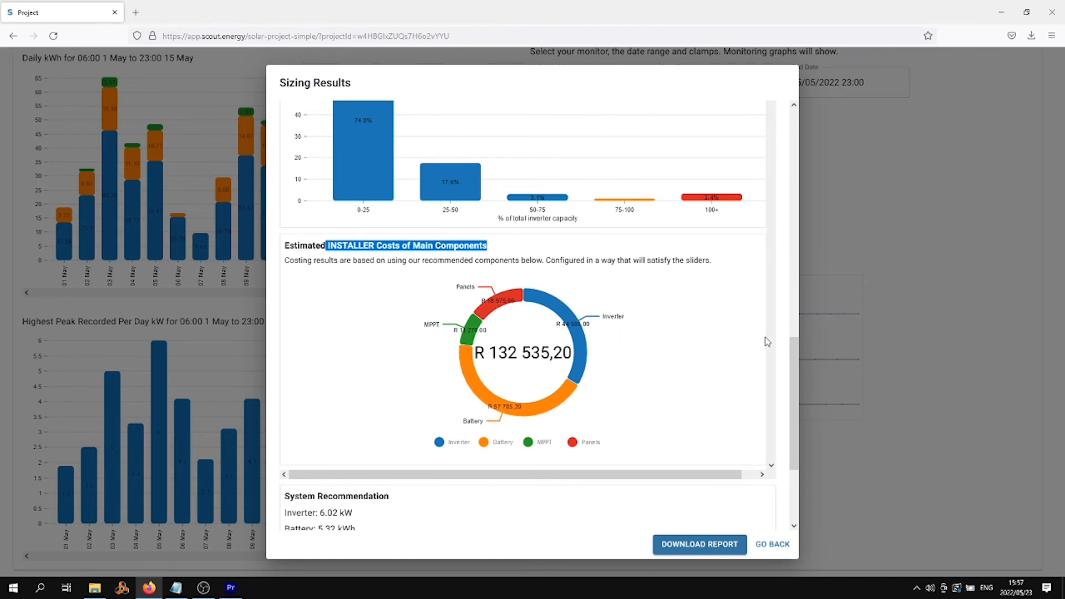
{"action": "left_click_drag", "start_coordinate": [791, 364], "coordinate": [791, 388]}
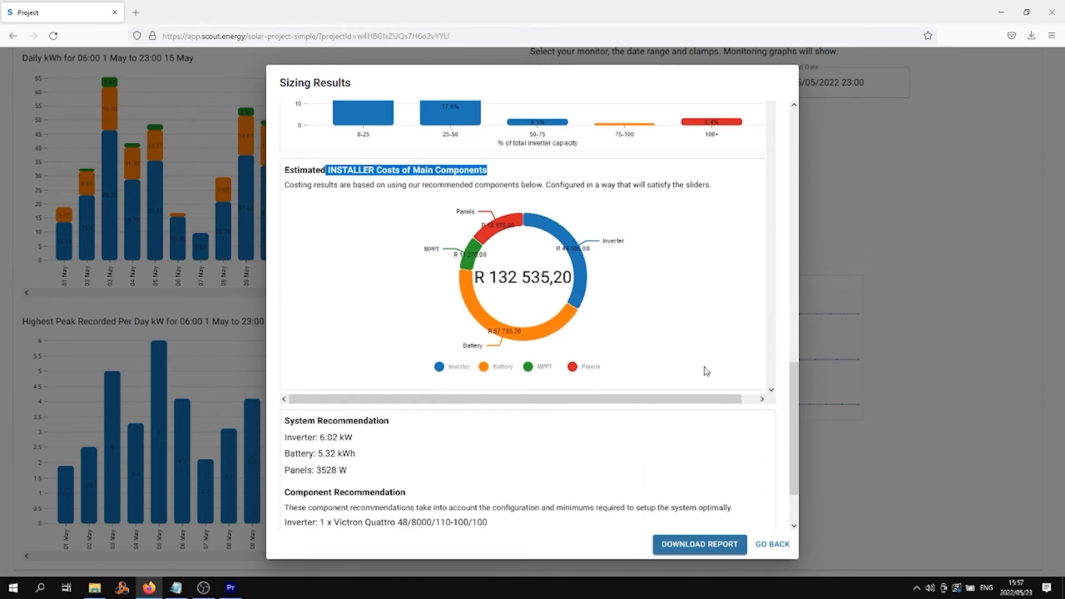
Step: Review the System Recommendation figures, then download the report as project-report(1).pdf
{"action": "scroll", "coordinate": [623, 425], "scroll_direction": "down", "scroll_amount": 1}
{"action": "scroll", "coordinate": [625, 421], "scroll_direction": "down", "scroll_amount": 1}
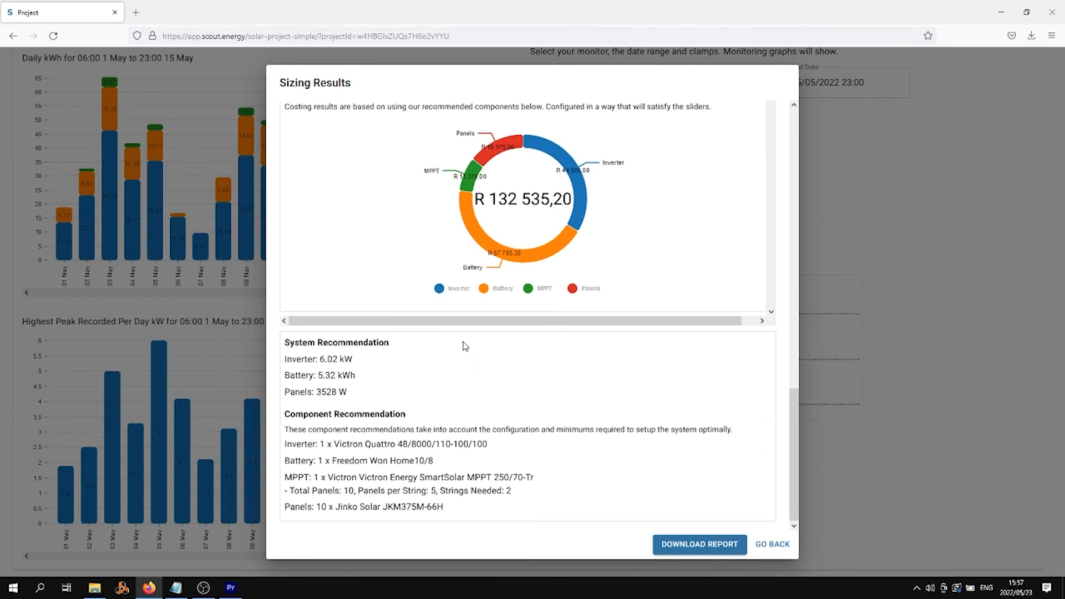
{"action": "left_click_drag", "start_coordinate": [285, 343], "coordinate": [362, 397]}
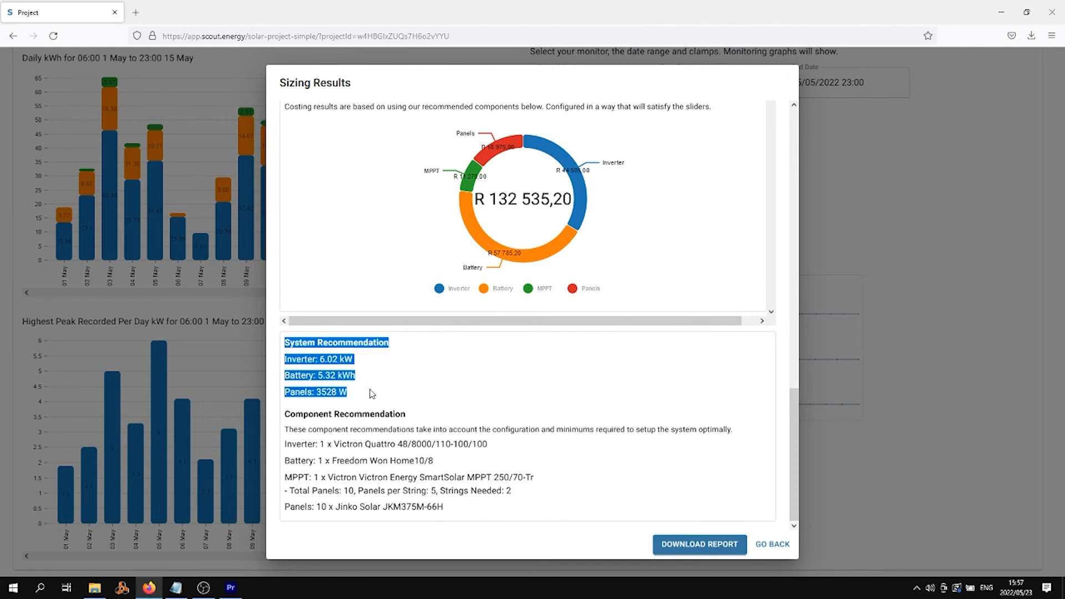
{"action": "left_click", "coordinate": [372, 393]}
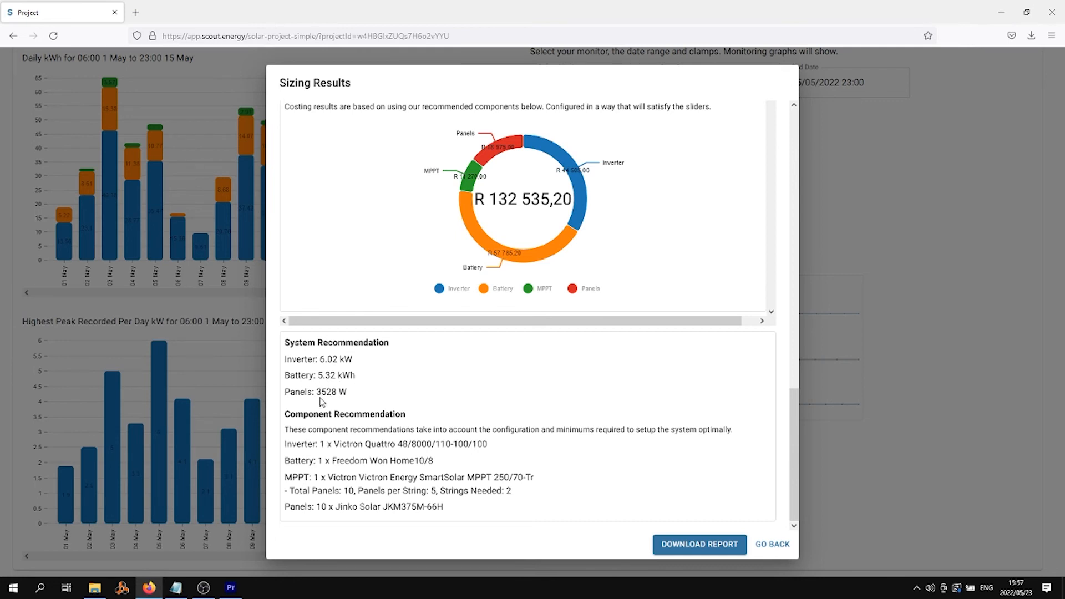
{"action": "left_click_drag", "start_coordinate": [363, 394], "coordinate": [275, 355]}
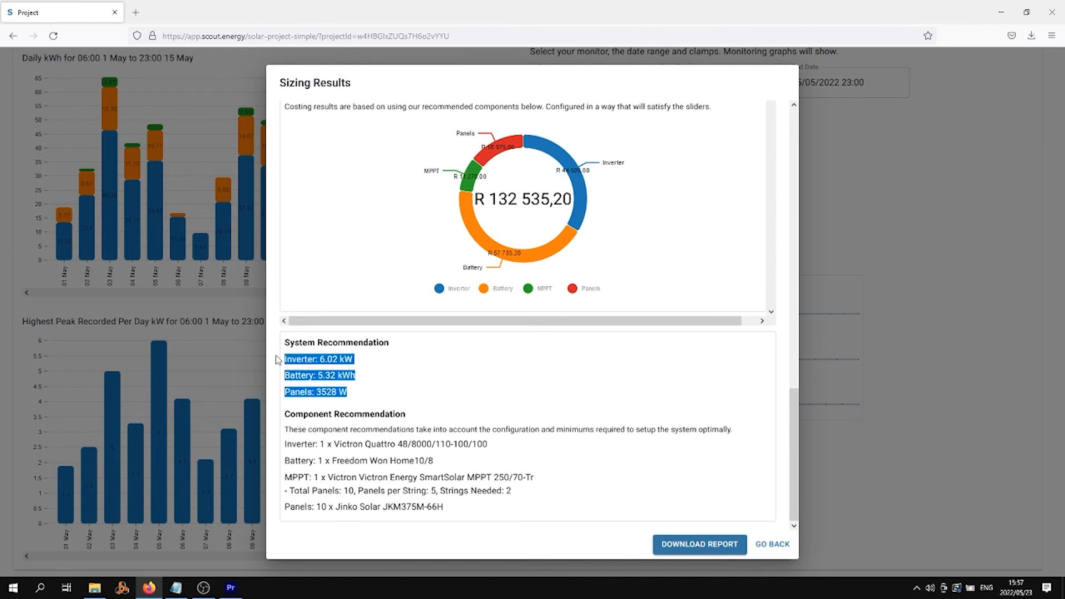
{"action": "left_click", "coordinate": [397, 373]}
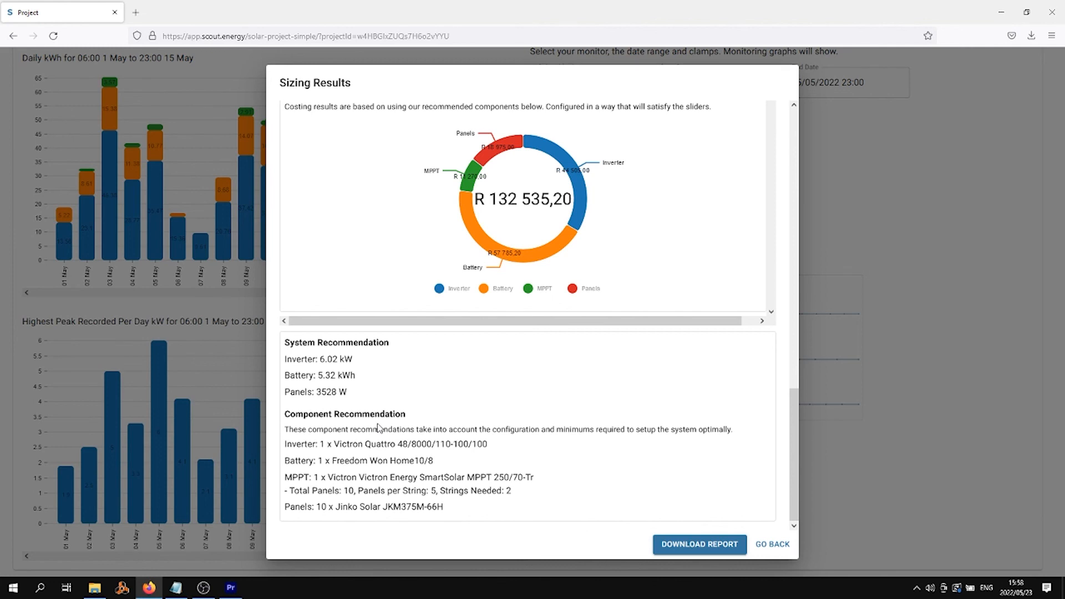
{"action": "left_click", "coordinate": [706, 546]}
{"action": "left_click", "coordinate": [684, 547]}
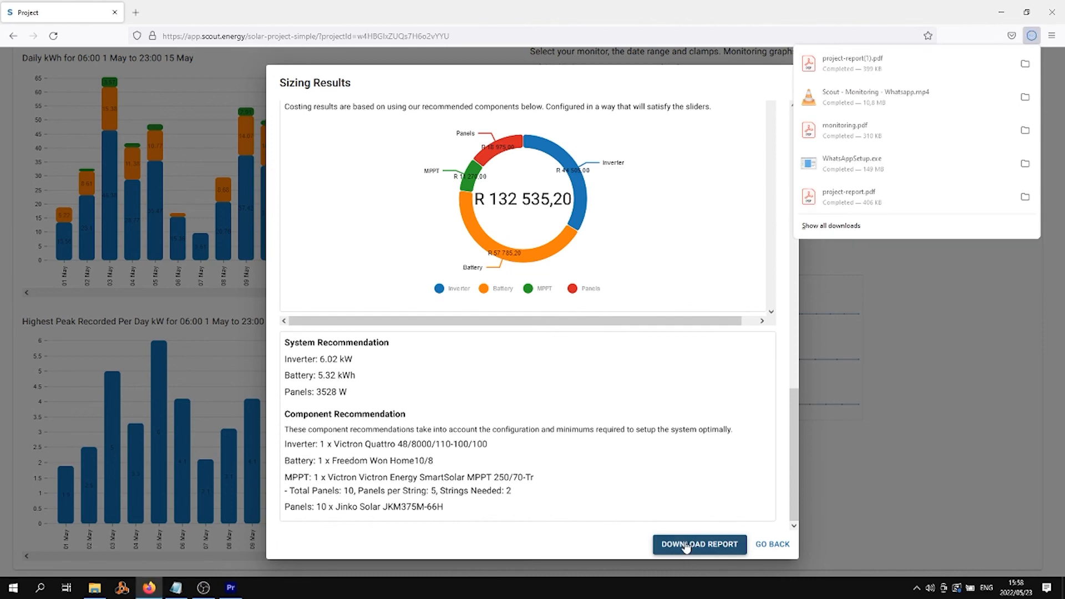
Step: Review the 3-page project-report(1).pdf in Acrobat, then close it and return to SCOUT's project settings
{"action": "left_click", "coordinate": [848, 62]}
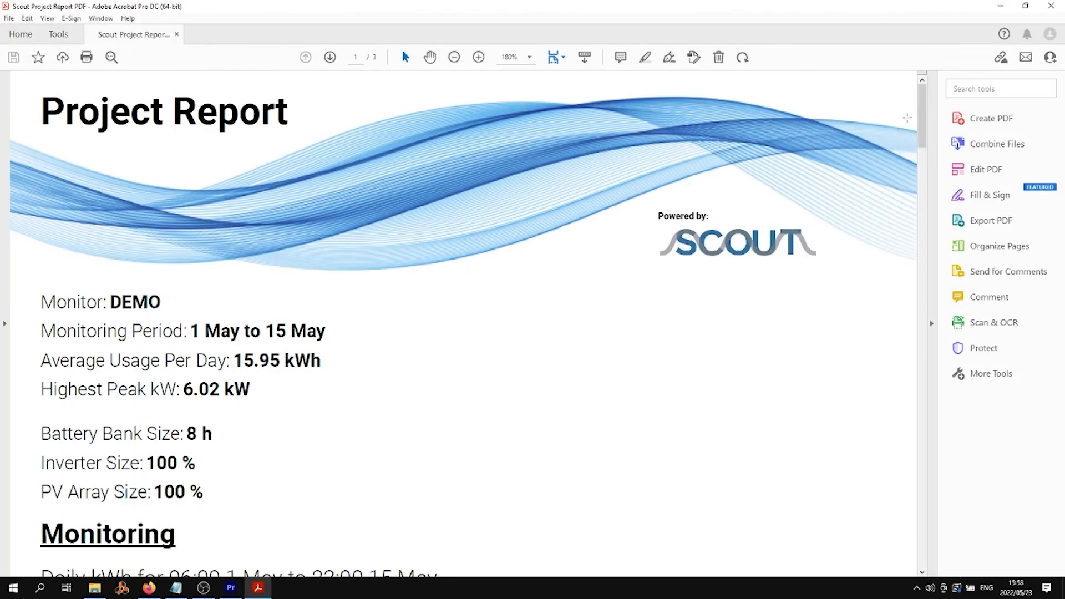
{"action": "mouse_move", "coordinate": [922, 114]}
{"action": "left_mouse_down"}
{"action": "mouse_move", "coordinate": [911, 182]}
{"action": "mouse_move", "coordinate": [915, 510]}
{"action": "mouse_move", "coordinate": [921, 152]}
{"action": "left_mouse_up"}
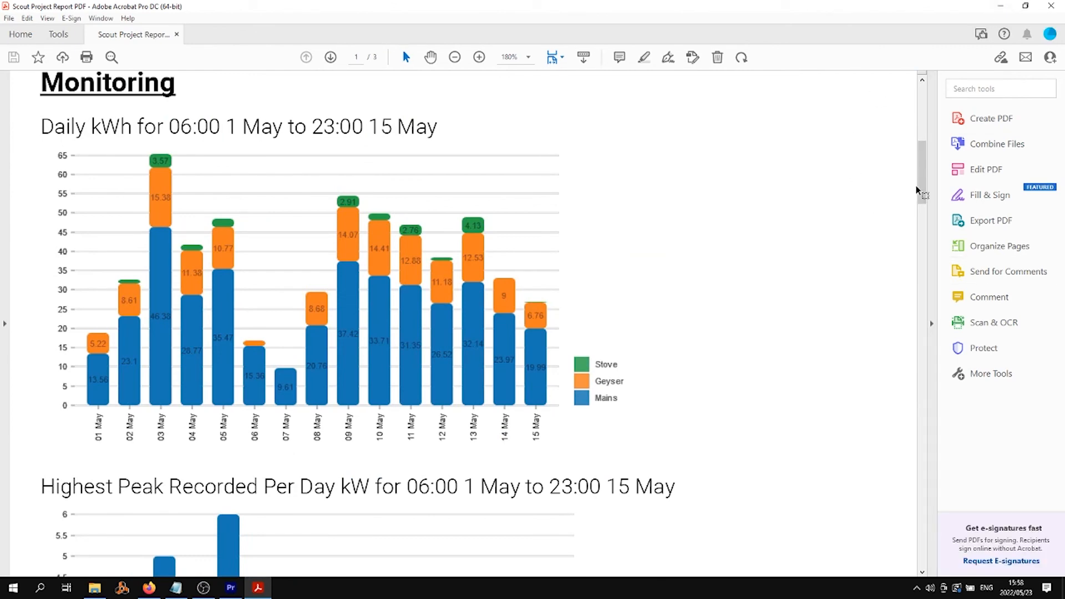
{"action": "left_click_drag", "start_coordinate": [921, 190], "coordinate": [926, 104]}
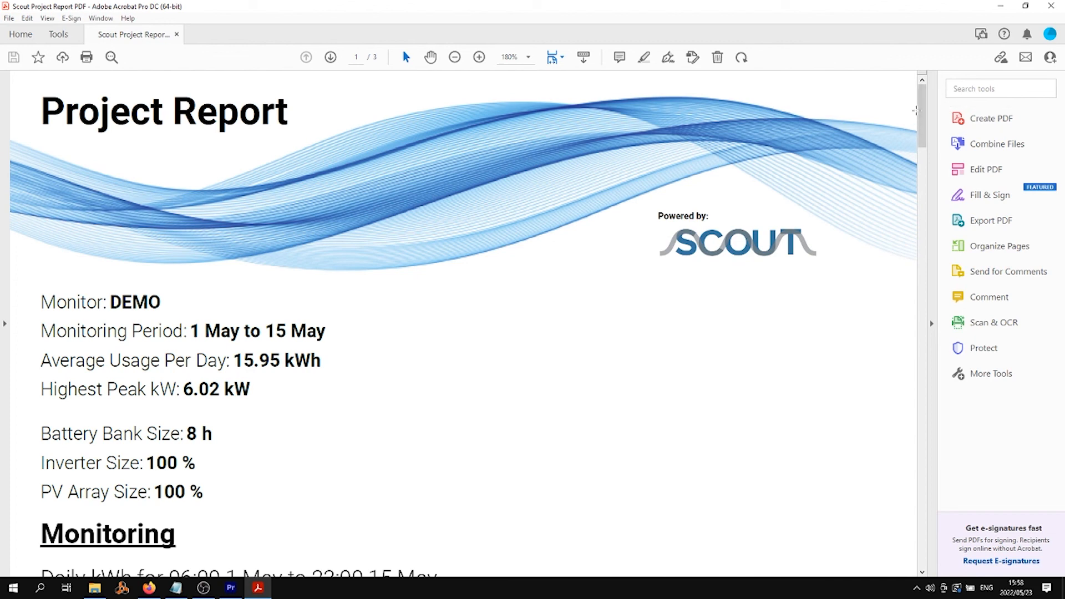
{"action": "left_click_drag", "start_coordinate": [920, 109], "coordinate": [910, 89]}
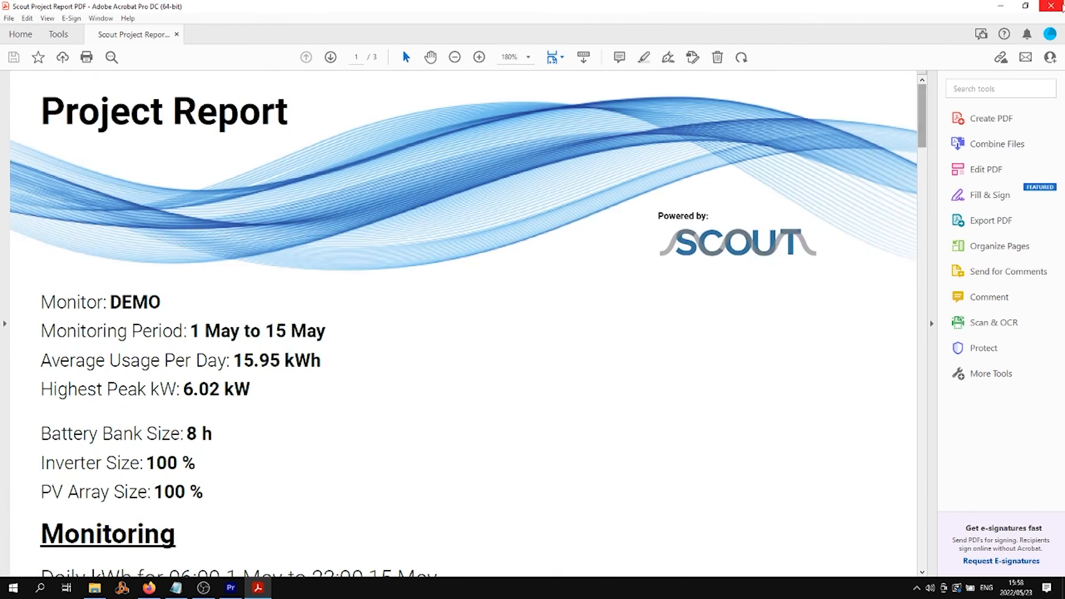
{"action": "left_click", "coordinate": [1051, 6]}
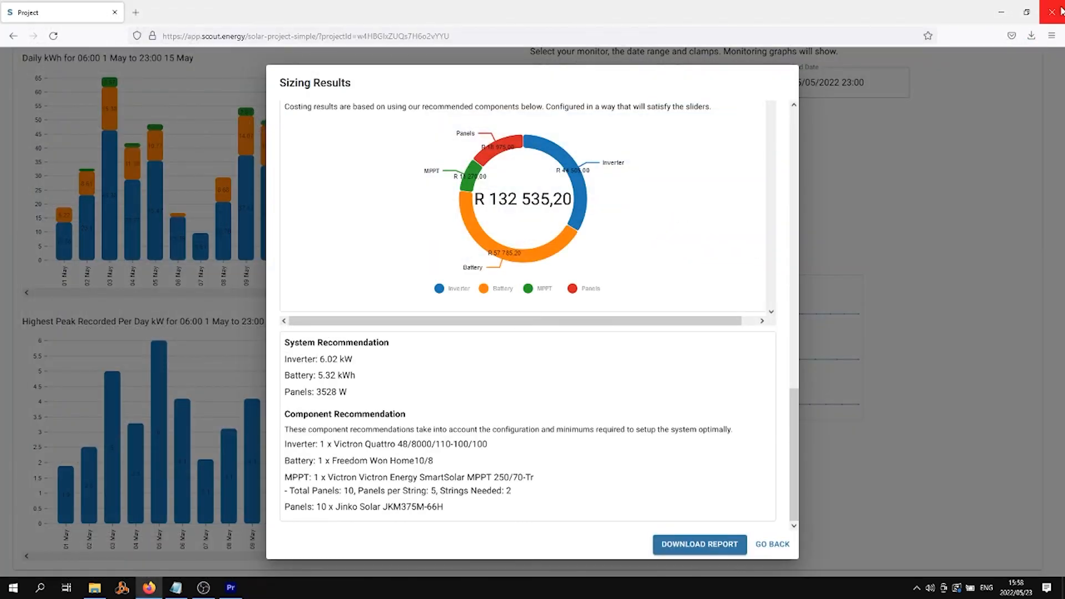
{"action": "left_click", "coordinate": [772, 544]}
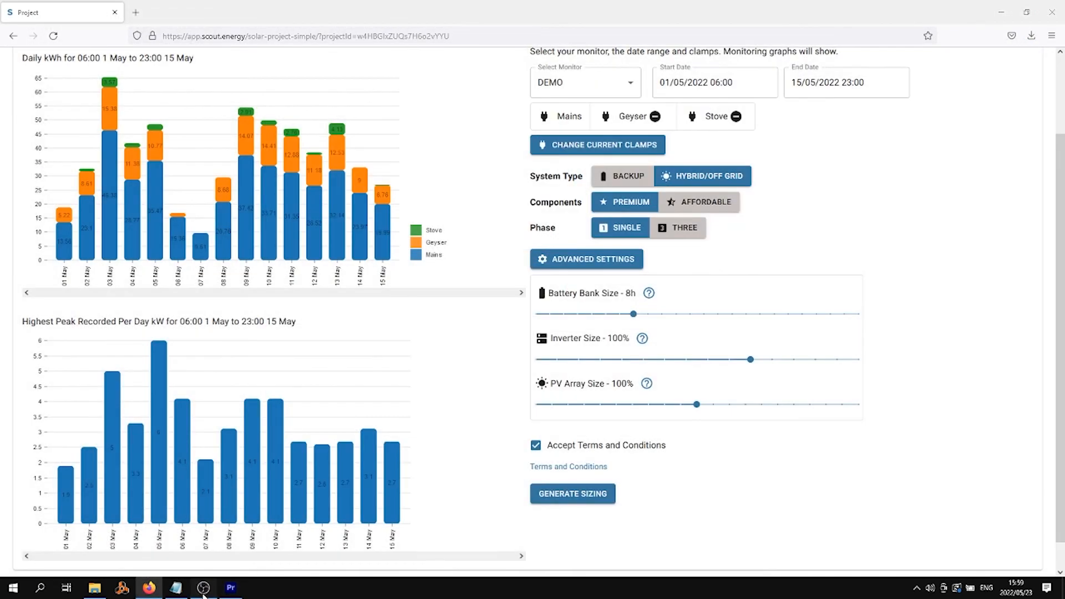